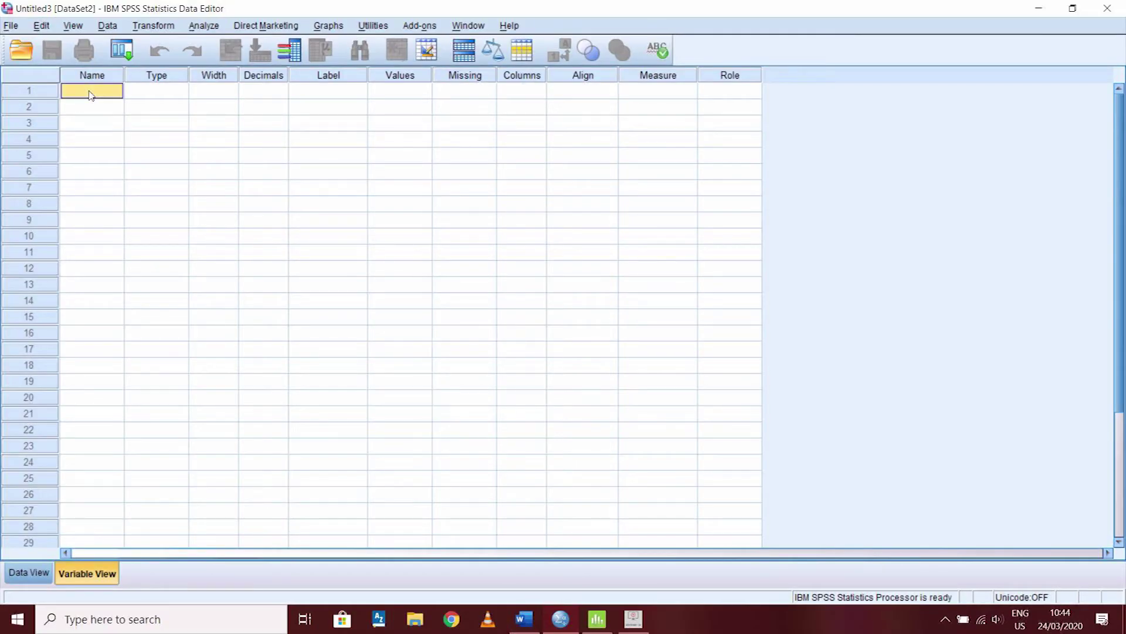
Step: Define the first variable as Lastyear with 0 decimals and an Ordinal measurement level
{"action": "type", "text": "Lastyear"}
{"action": "left_click", "coordinate": [270, 93]}
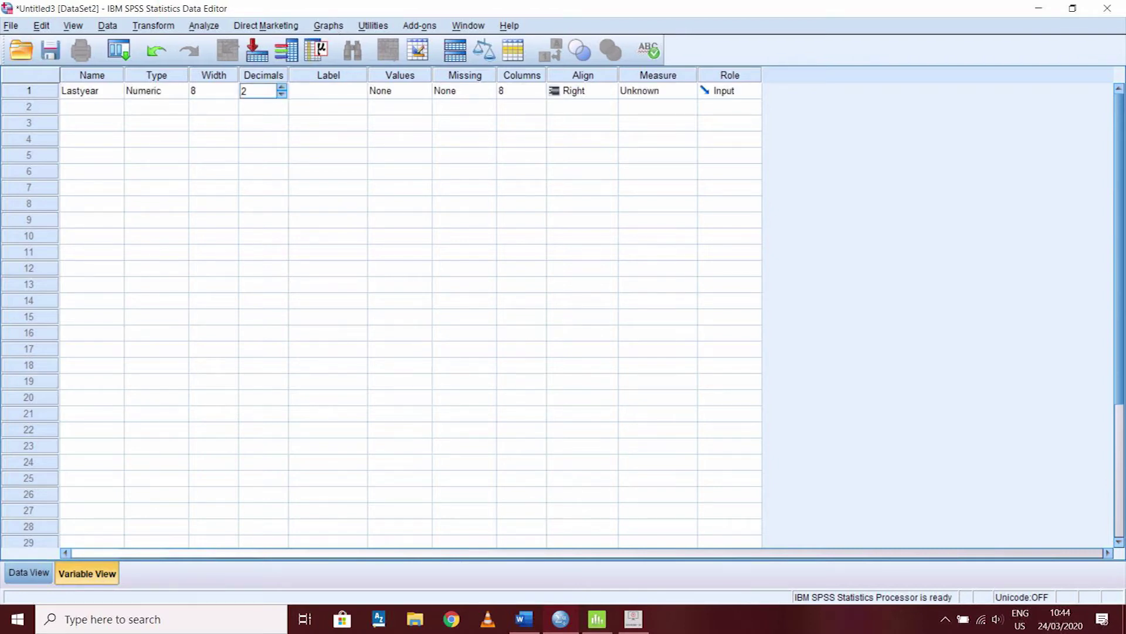
{"action": "left_click", "coordinate": [283, 94]}
{"action": "left_click", "coordinate": [282, 94]}
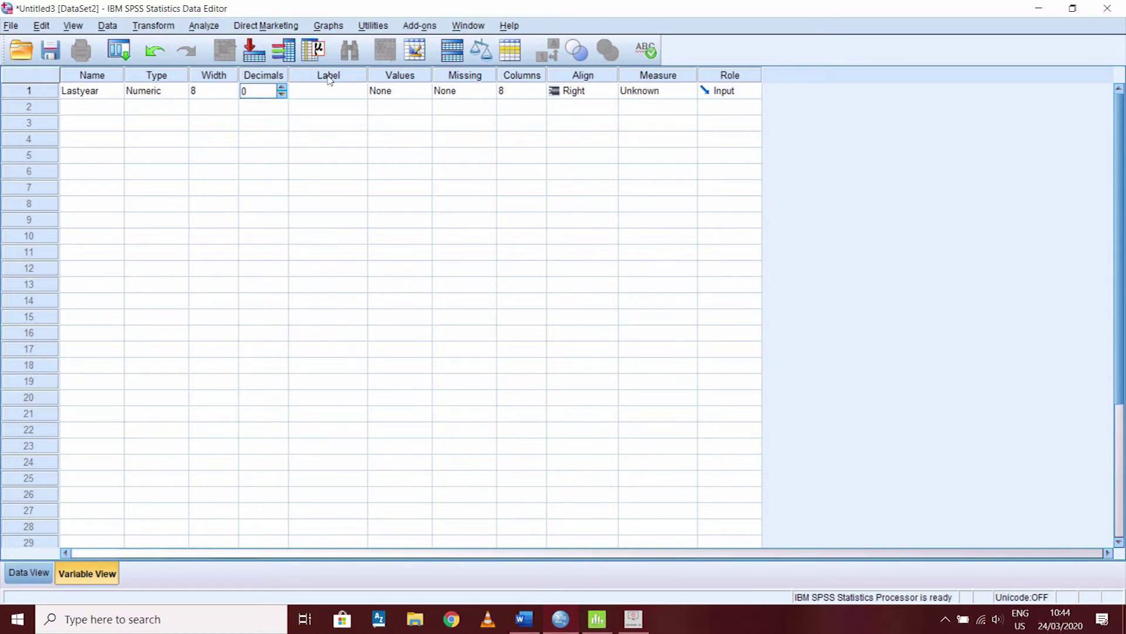
{"action": "left_click", "coordinate": [665, 91]}
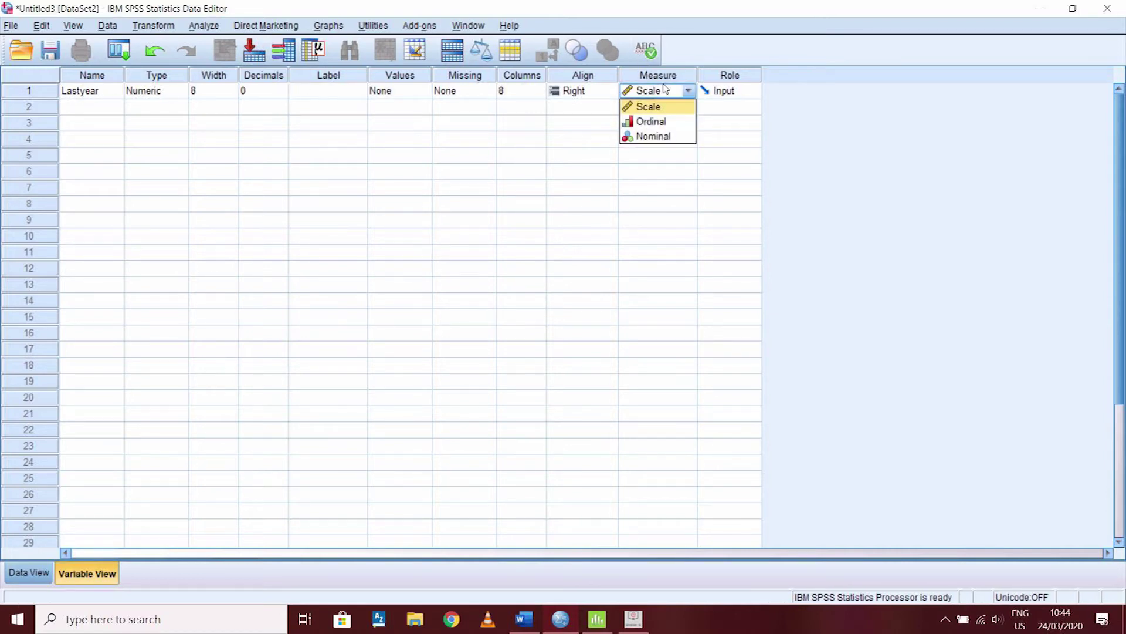
{"action": "left_click", "coordinate": [669, 122]}
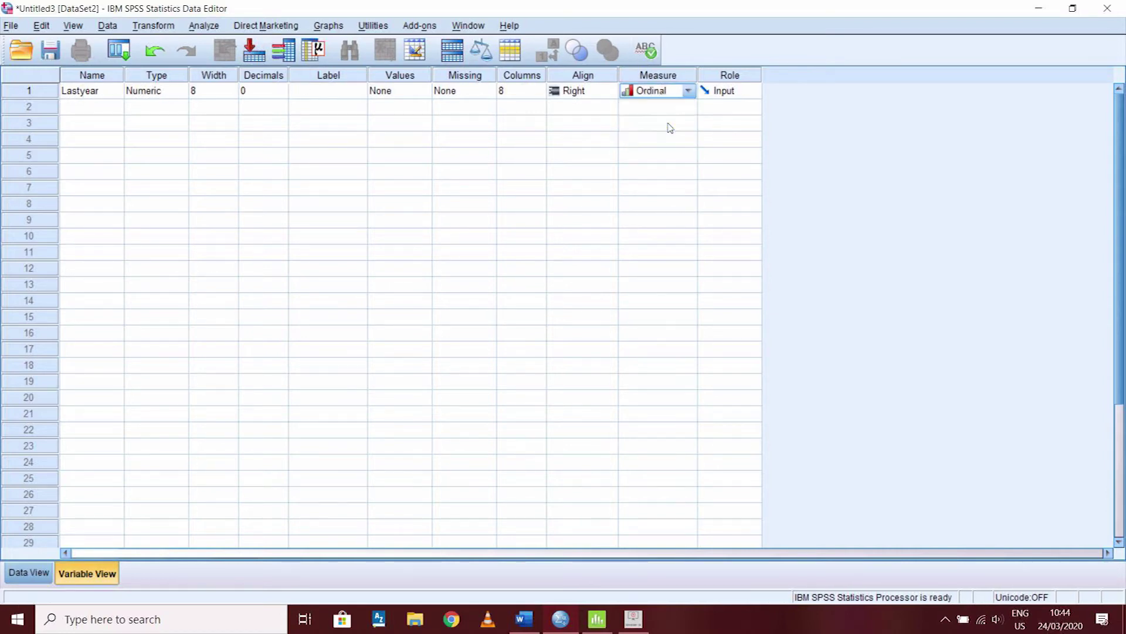
Step: Define the second variable as nextyear with 0 decimals and an Ordinal measurement level
{"action": "left_click", "coordinate": [107, 107]}
{"action": "type", "text": "n"}
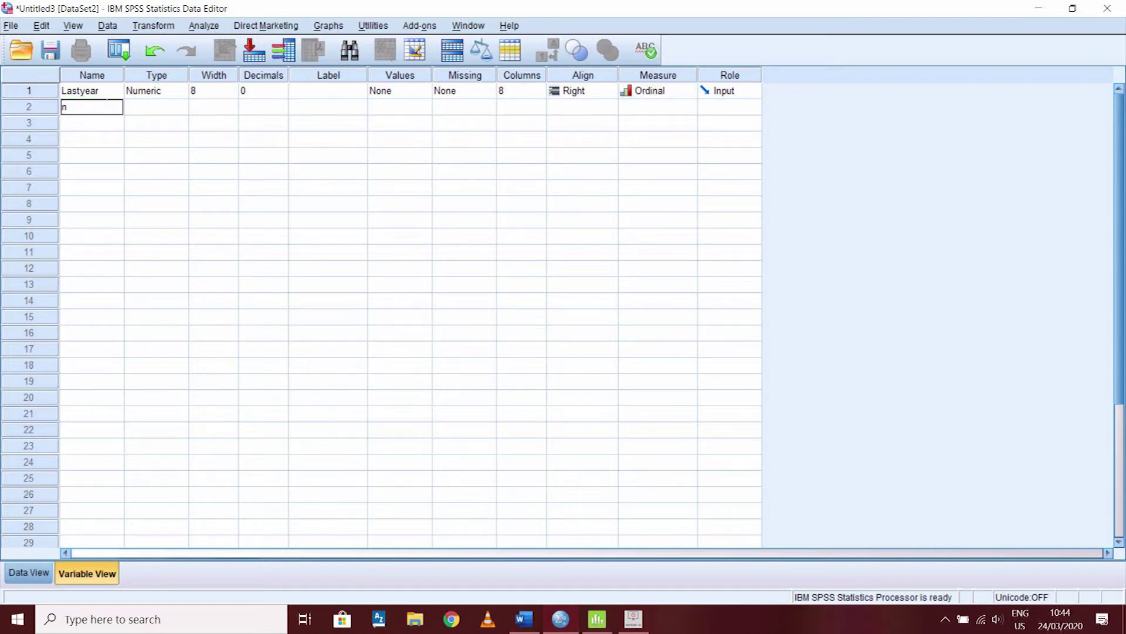
{"action": "type", "text": "extyear"}
{"action": "left_click", "coordinate": [256, 110]}
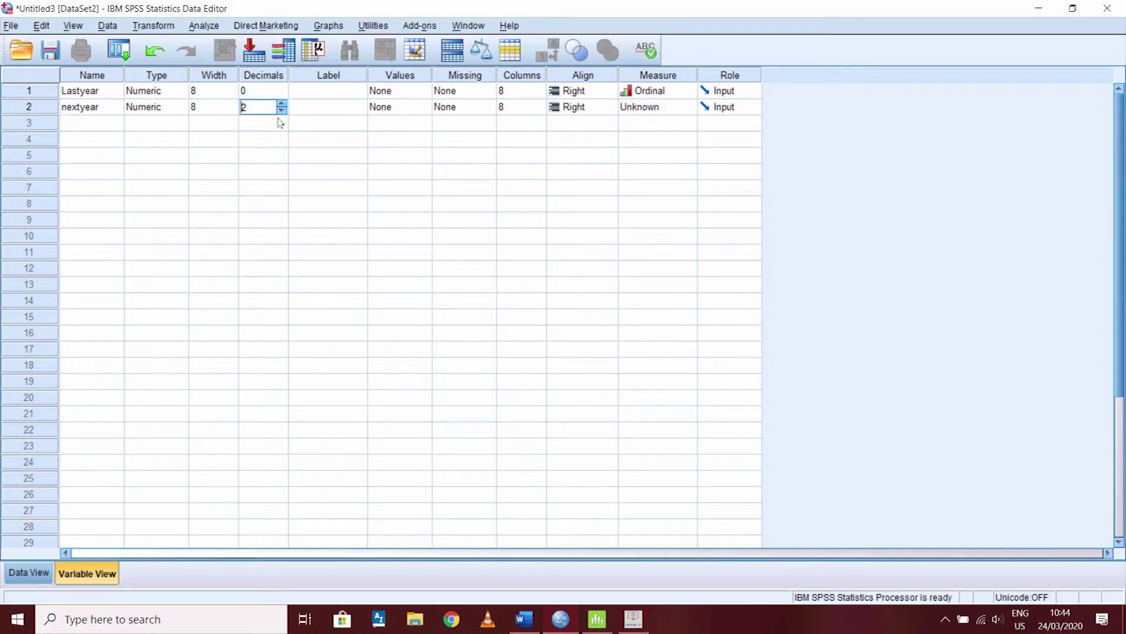
{"action": "left_click", "coordinate": [637, 107]}
{"action": "left_click", "coordinate": [650, 138]}
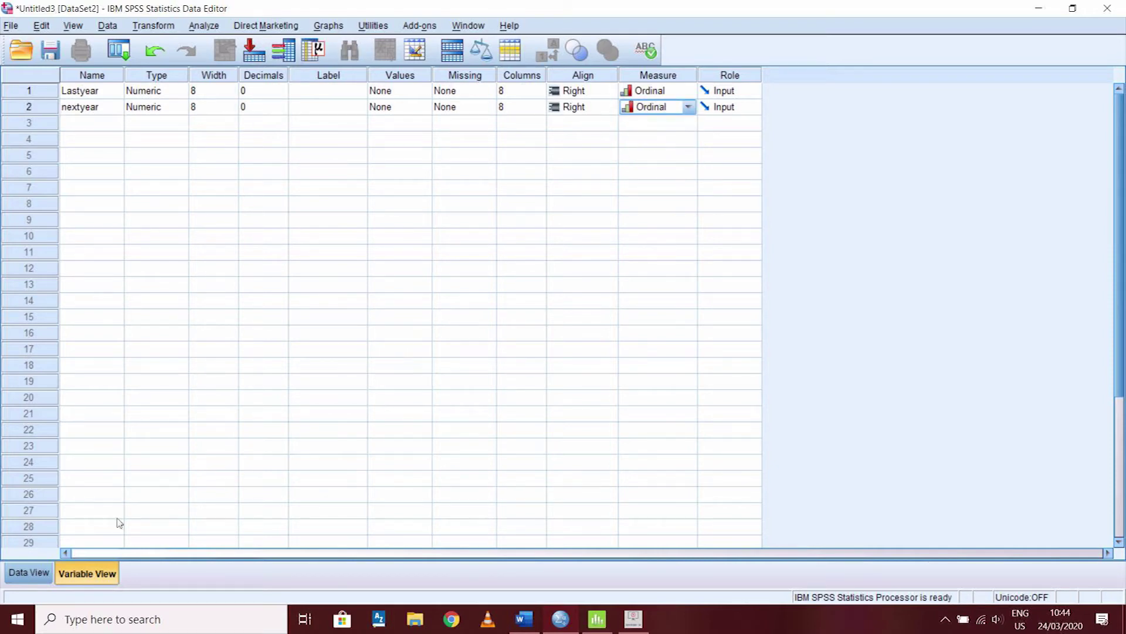
Step: Copy the Last year and This year values of all 25 participants from the Word table into the SPSS Lastyear and nextyear data columns
{"action": "left_click", "coordinate": [40, 580]}
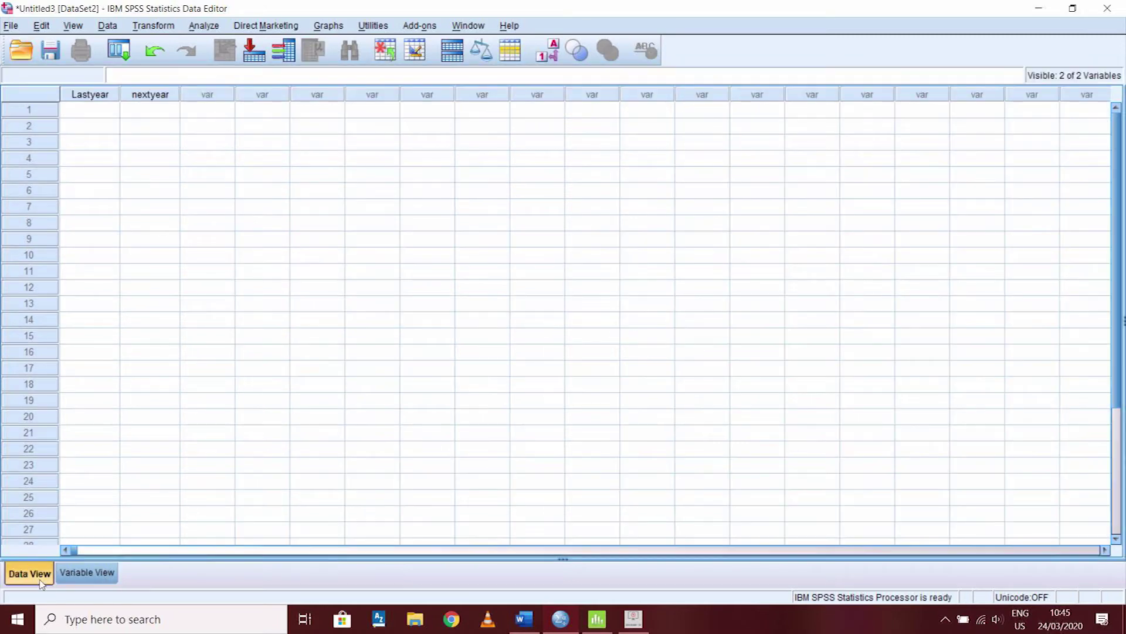
{"action": "left_click", "coordinate": [524, 619]}
{"action": "mouse_move", "coordinate": [459, 182]}
{"action": "left_mouse_down"}
{"action": "mouse_move", "coordinate": [611, 322]}
{"action": "mouse_move", "coordinate": [597, 539]}
{"action": "left_mouse_up"}
{"action": "key", "text": "ctrl+c"}
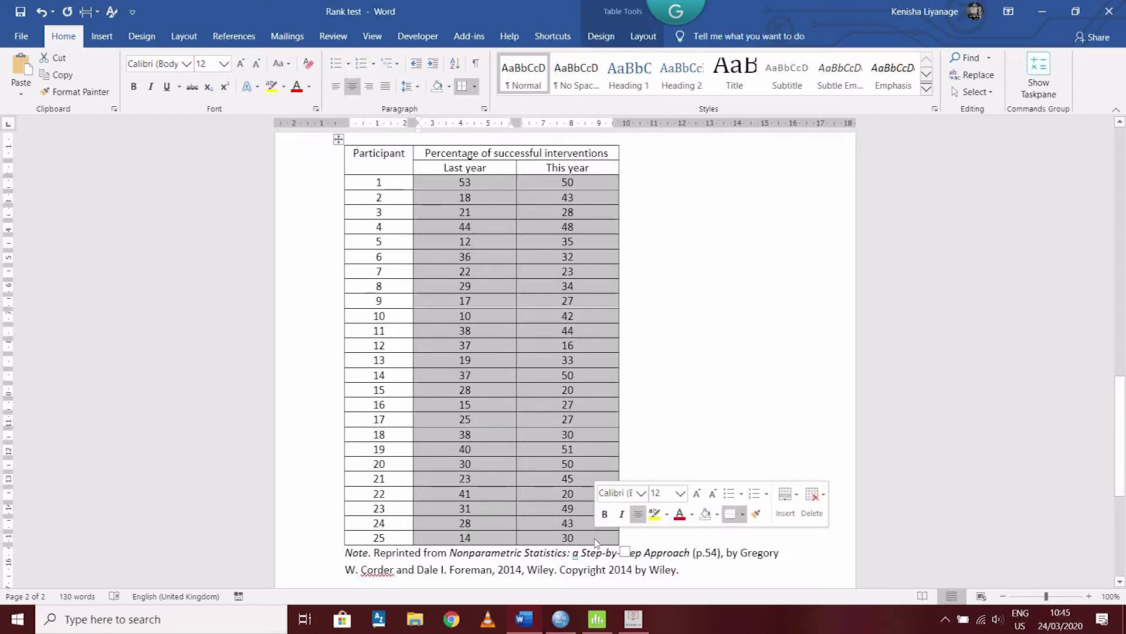
{"action": "left_click", "coordinate": [560, 619]}
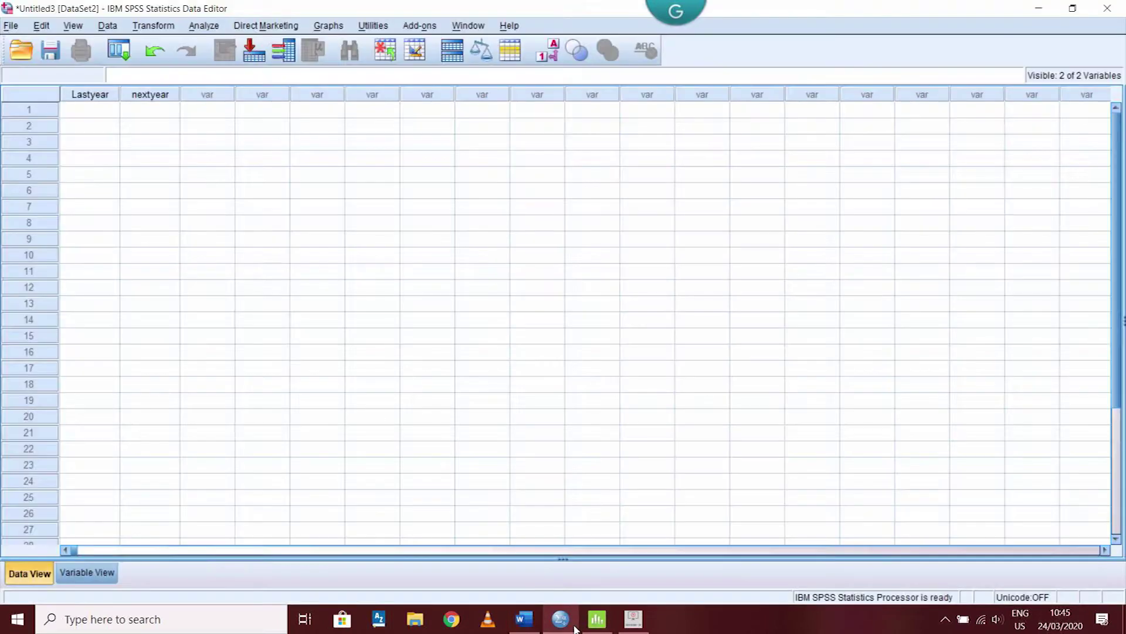
{"action": "left_click", "coordinate": [107, 112]}
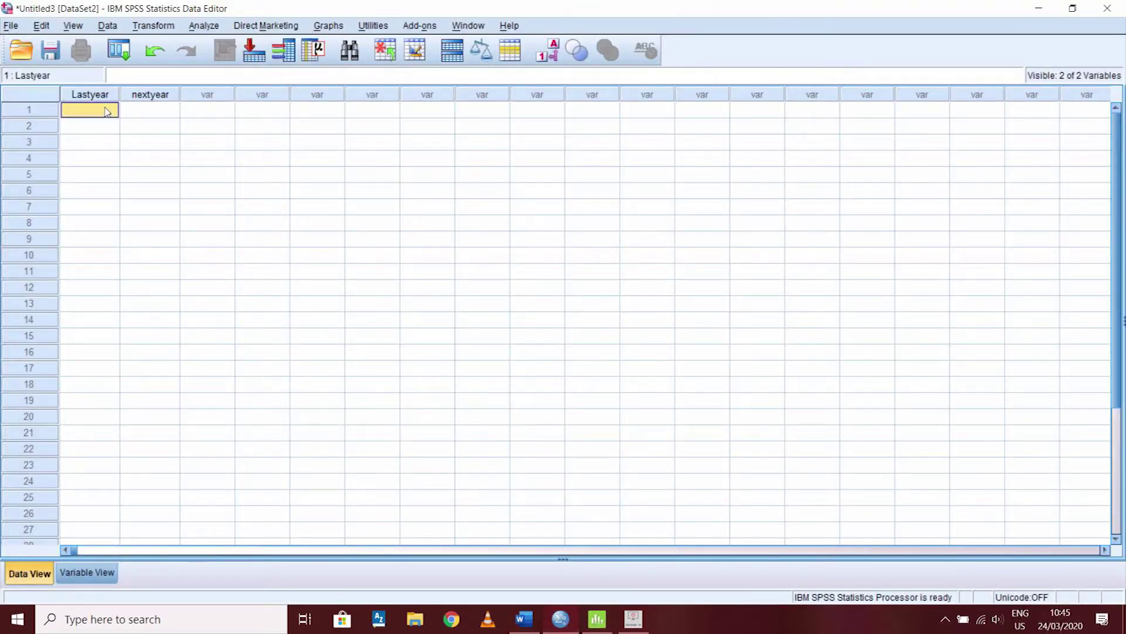
{"action": "key", "text": "ctrl+v"}
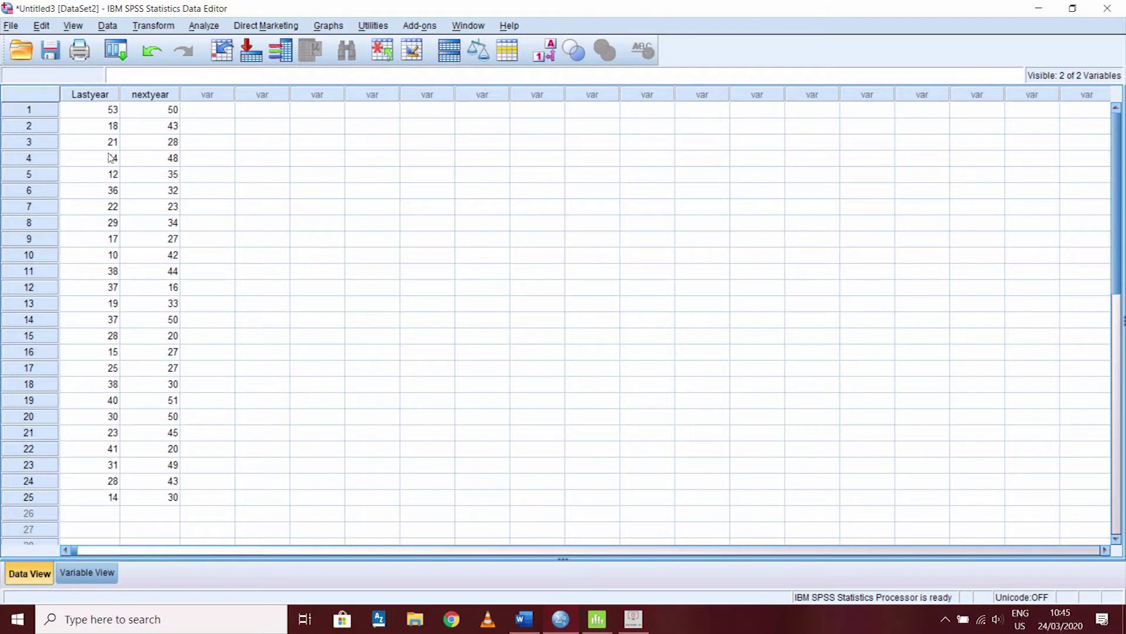
Step: Start the legacy nonparametric test for 2 related samples and pair Lastyear with nextyear as the test variables
{"action": "left_click", "coordinate": [200, 27]}
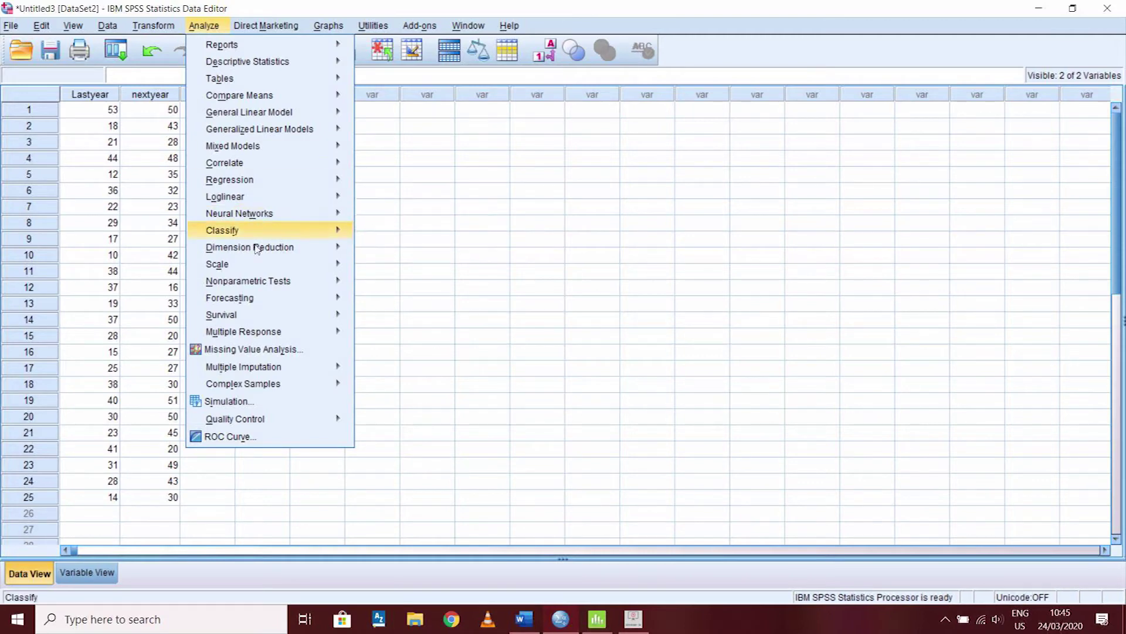
{"action": "mouse_move", "coordinate": [257, 282]}
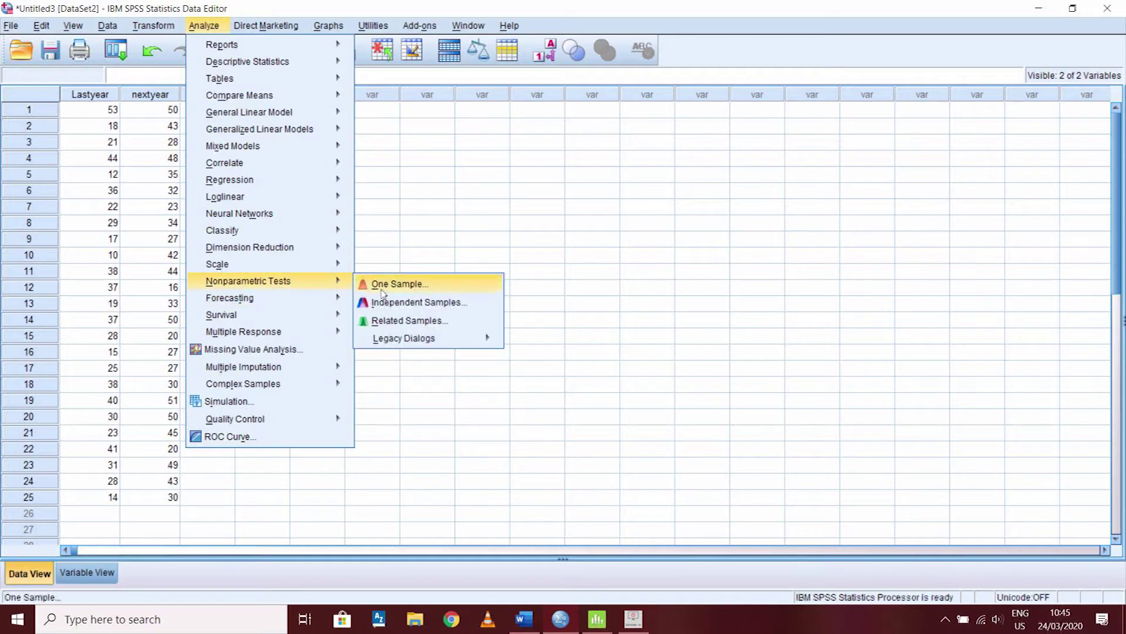
{"action": "mouse_move", "coordinate": [417, 343]}
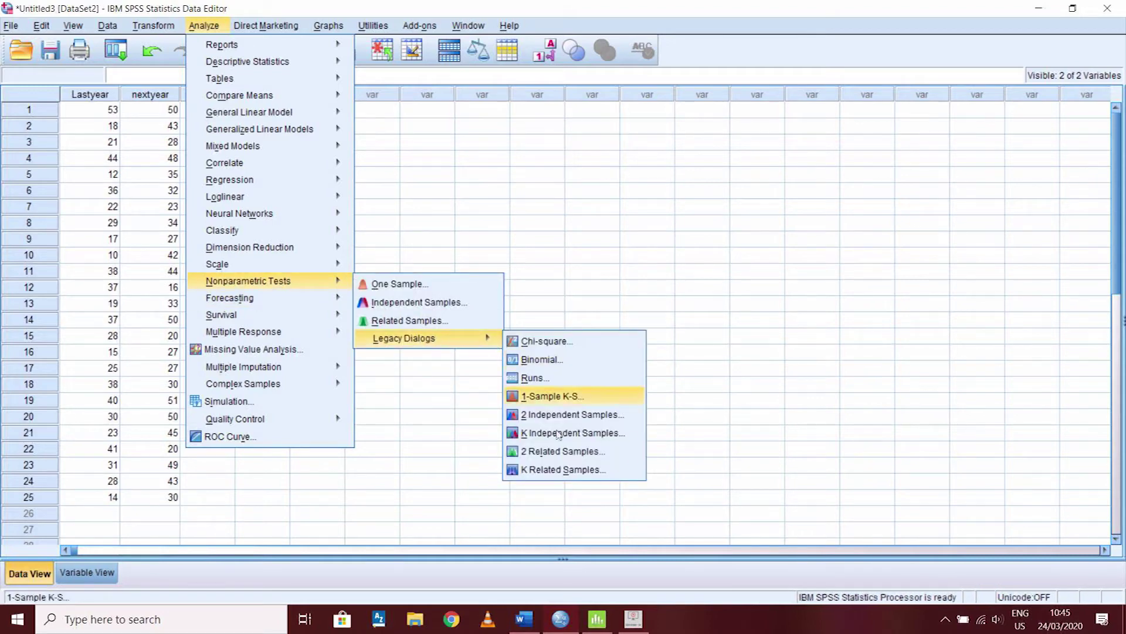
{"action": "left_click", "coordinate": [563, 453]}
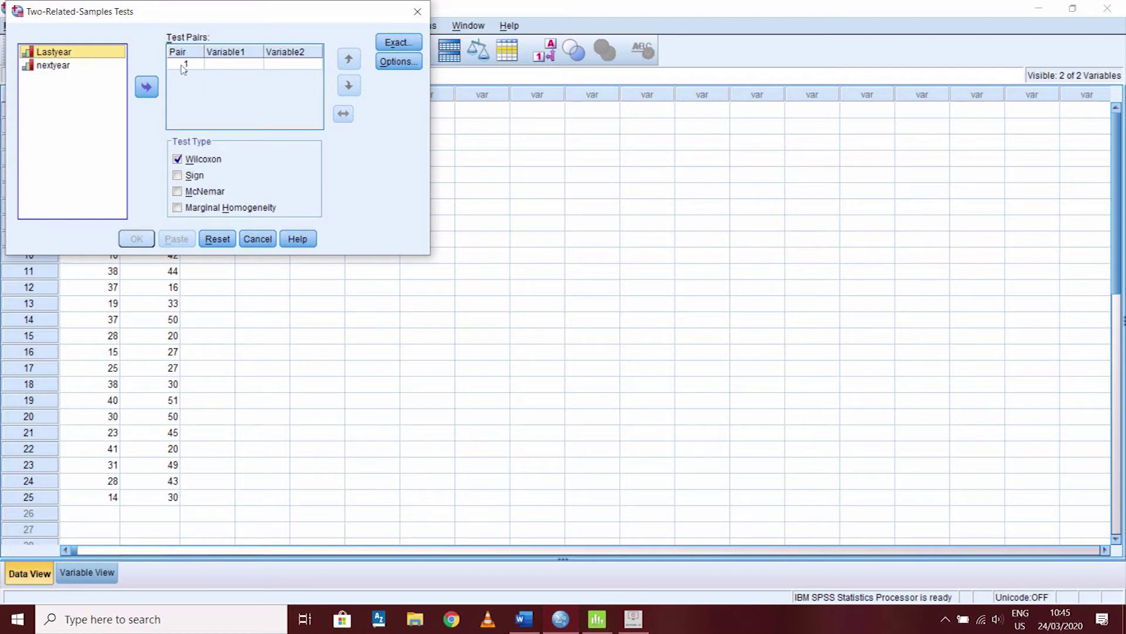
{"action": "left_click", "coordinate": [146, 87]}
{"action": "left_click", "coordinate": [91, 66]}
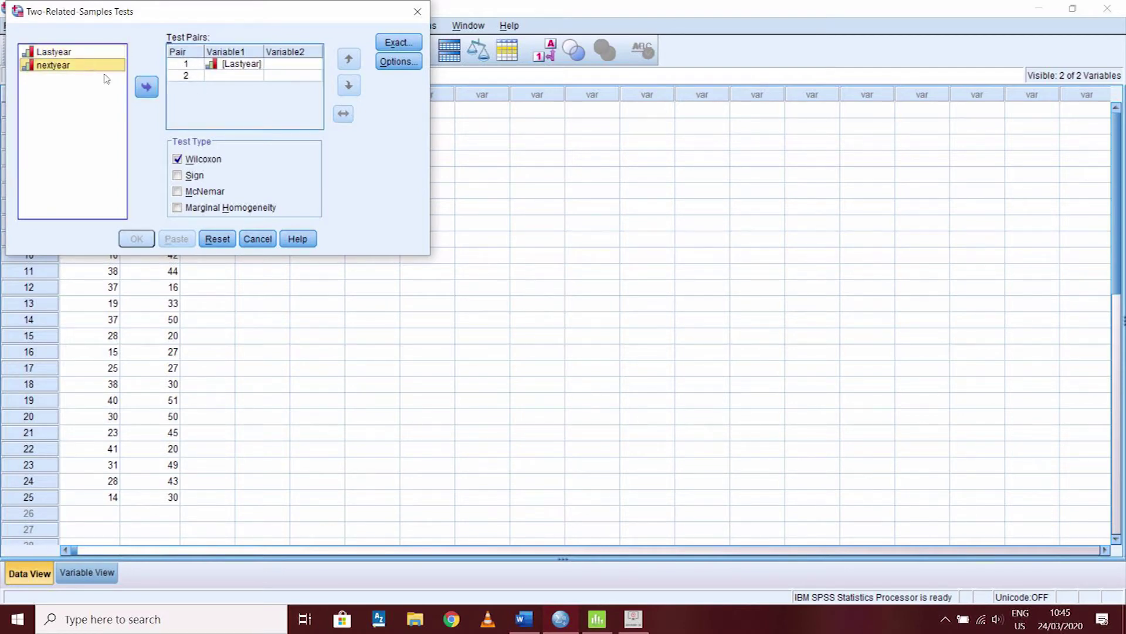
{"action": "left_click", "coordinate": [147, 87]}
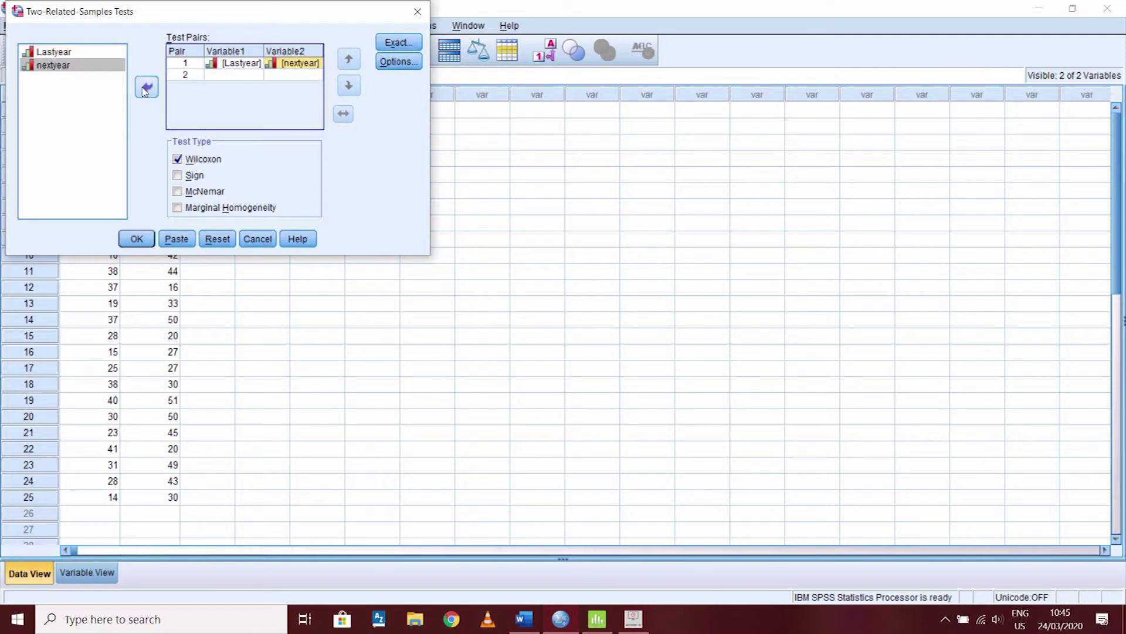
Step: Change the test type from Wilcoxon to Sign and include descriptive statistics in the test options
{"action": "left_click", "coordinate": [210, 159]}
{"action": "left_click", "coordinate": [198, 176]}
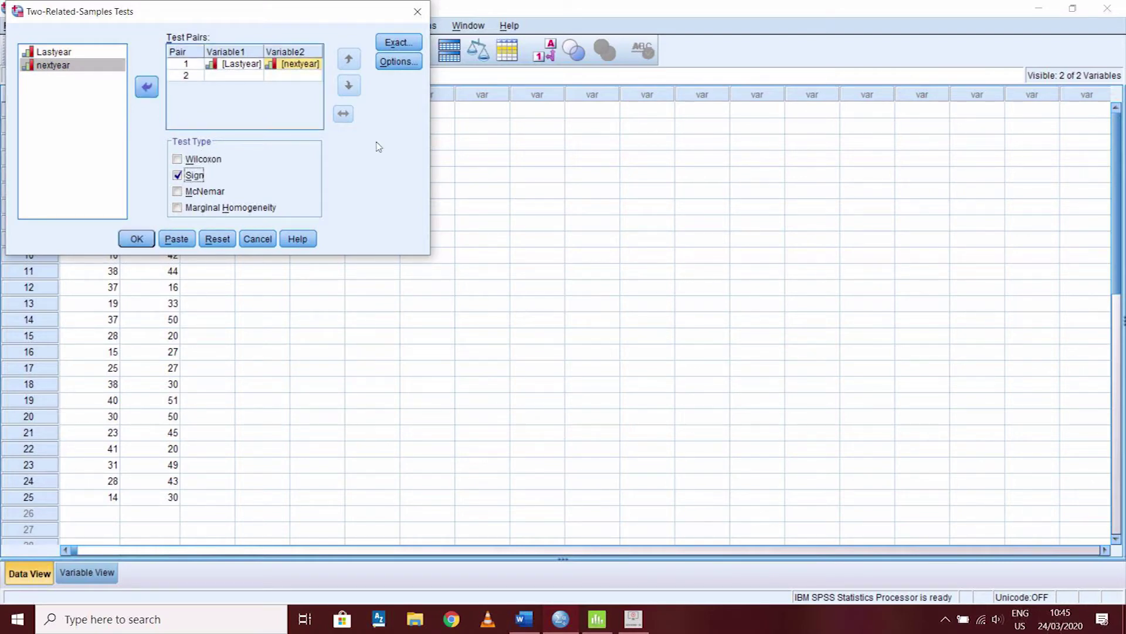
{"action": "left_click", "coordinate": [398, 67]}
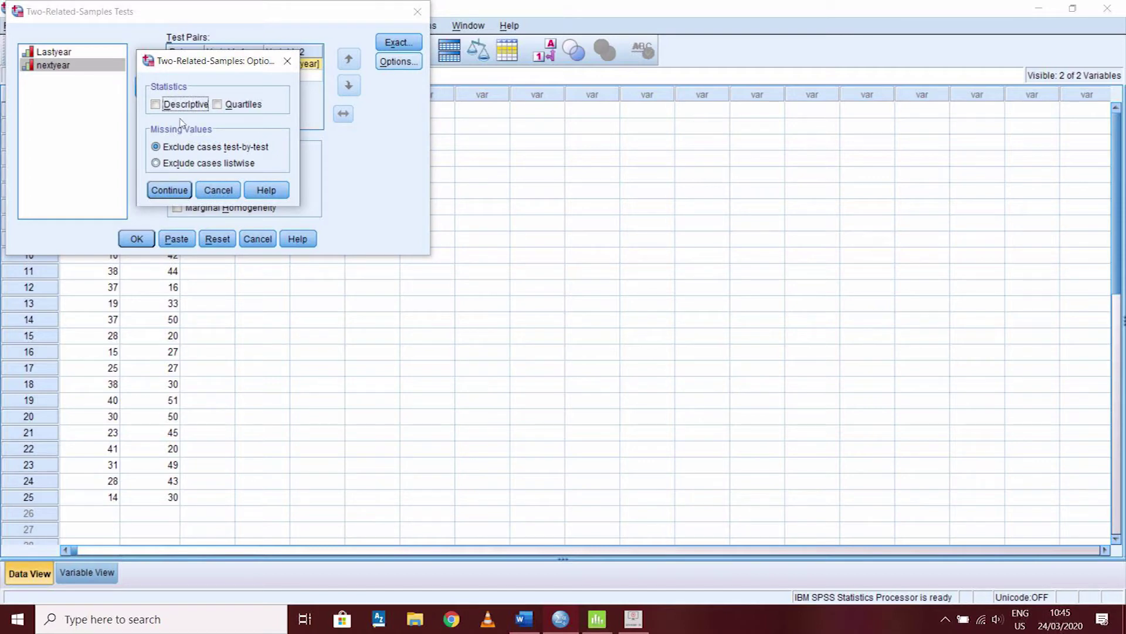
{"action": "left_click", "coordinate": [165, 108]}
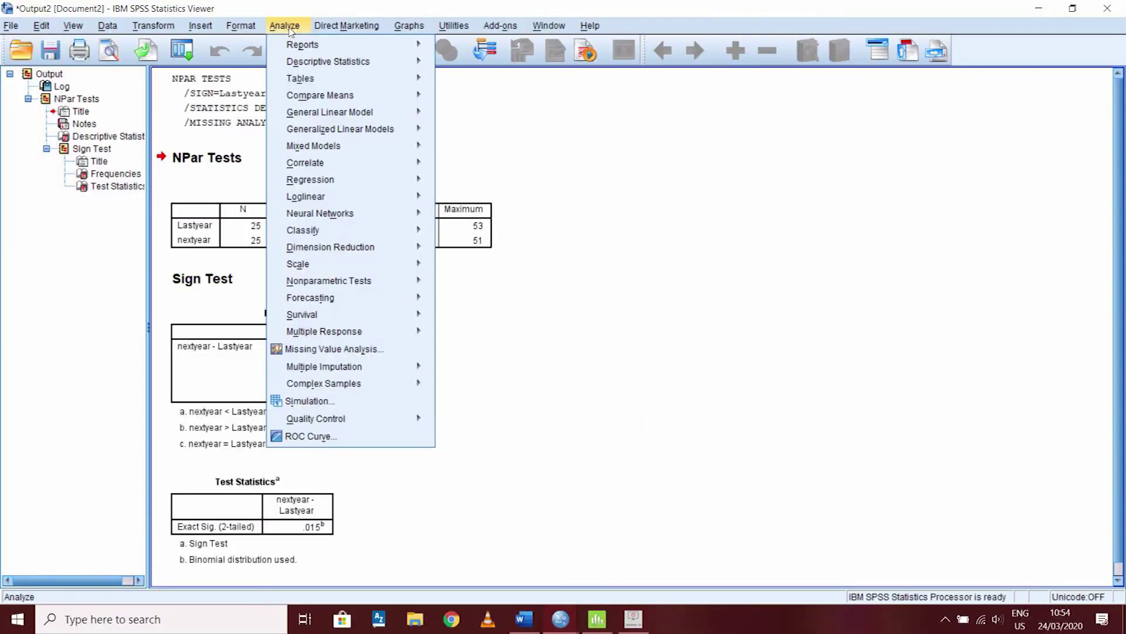
Step: Run the 2 related samples test again on the Lastyear and nextyear pair with Wilcoxon instead of Sign
{"action": "mouse_move", "coordinate": [393, 280]}
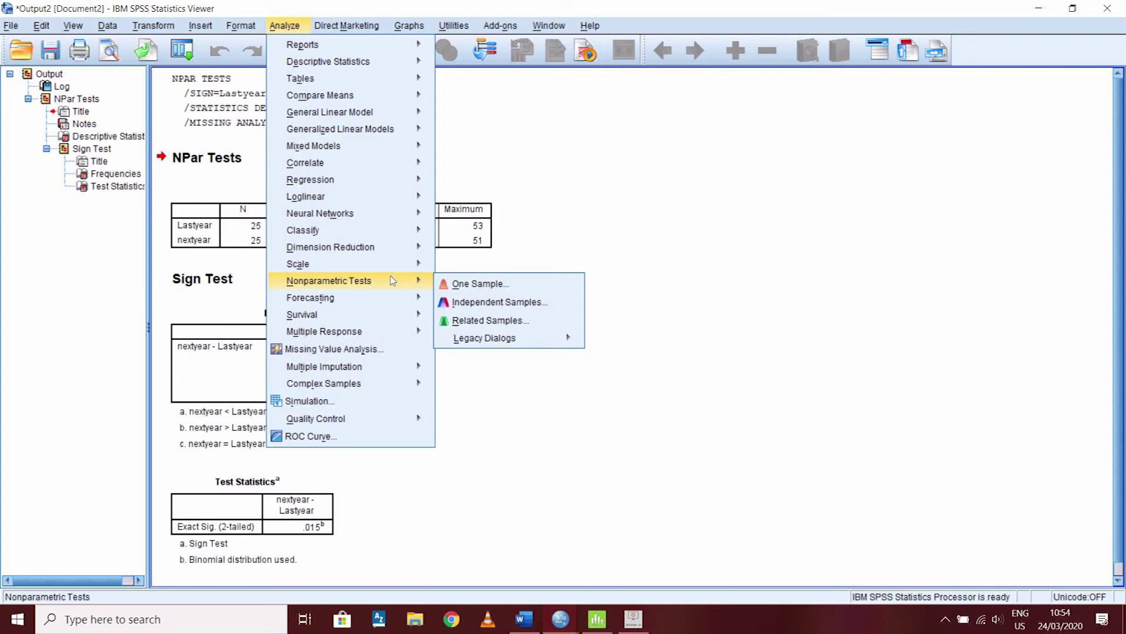
{"action": "mouse_move", "coordinate": [527, 339]}
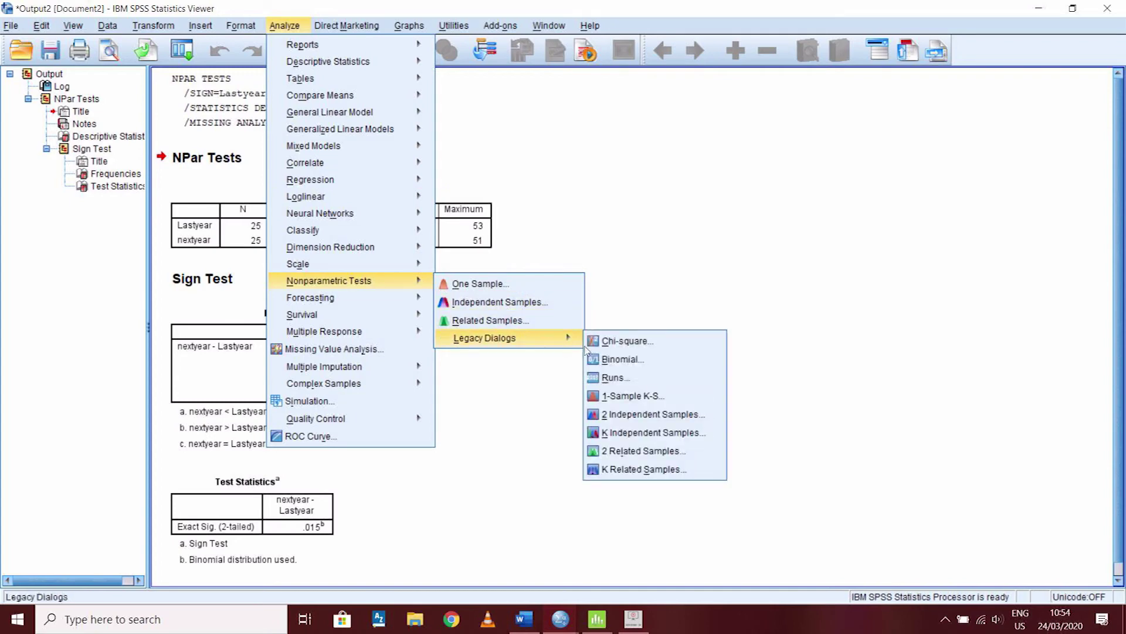
{"action": "left_click", "coordinate": [632, 448]}
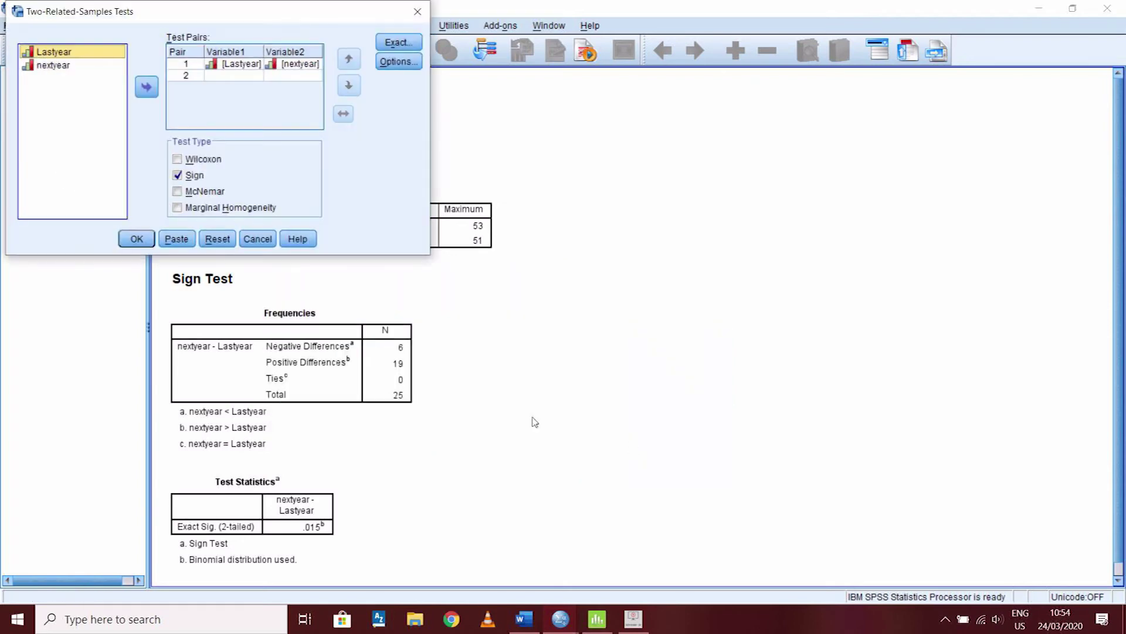
{"action": "left_click", "coordinate": [211, 177]}
{"action": "left_click", "coordinate": [211, 162]}
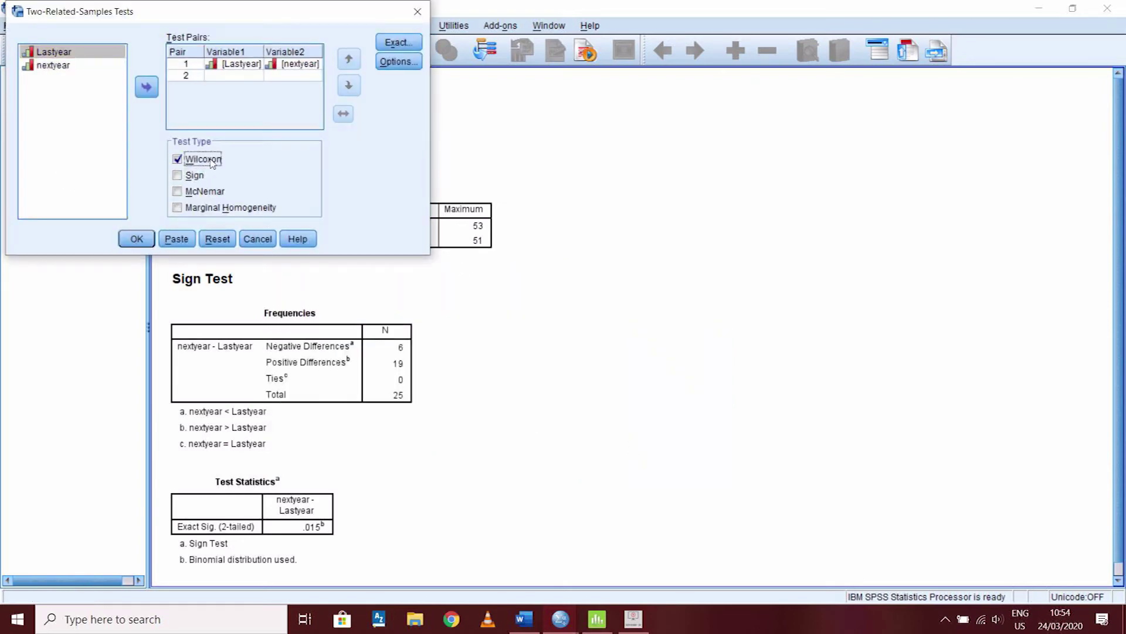
{"action": "left_click", "coordinate": [136, 238]}
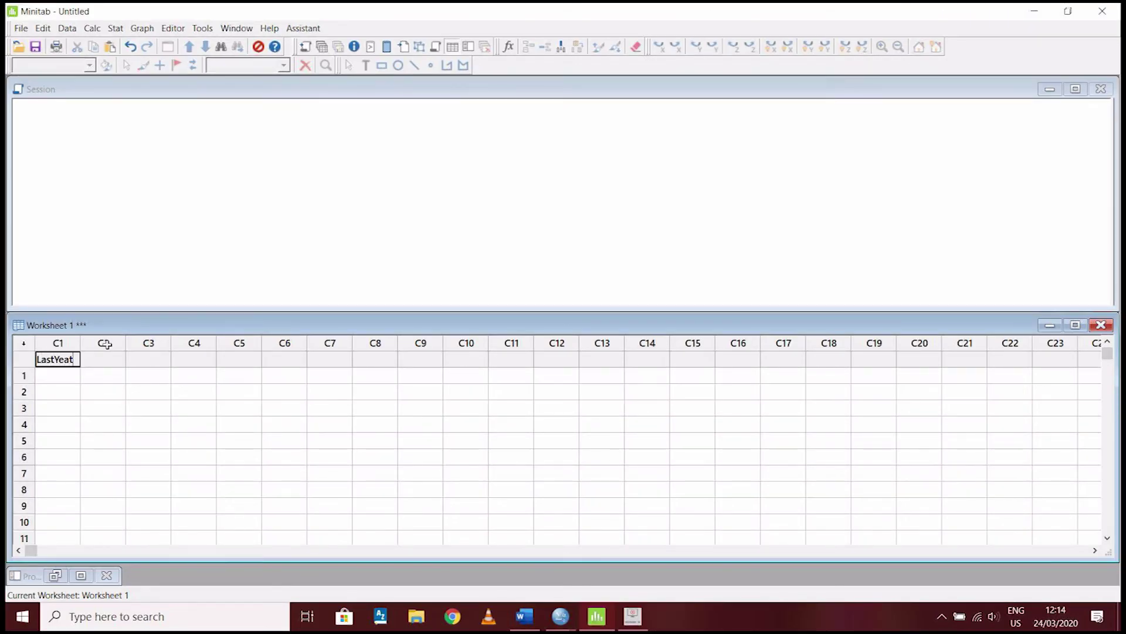
Step: In the Minitab worksheet, name column C1 LastYear and column C2 NextYear
{"action": "key", "text": "BackSpace"}
{"action": "type", "text": "r"}
{"action": "key", "text": "Tab"}
{"action": "type", "text": "N"}
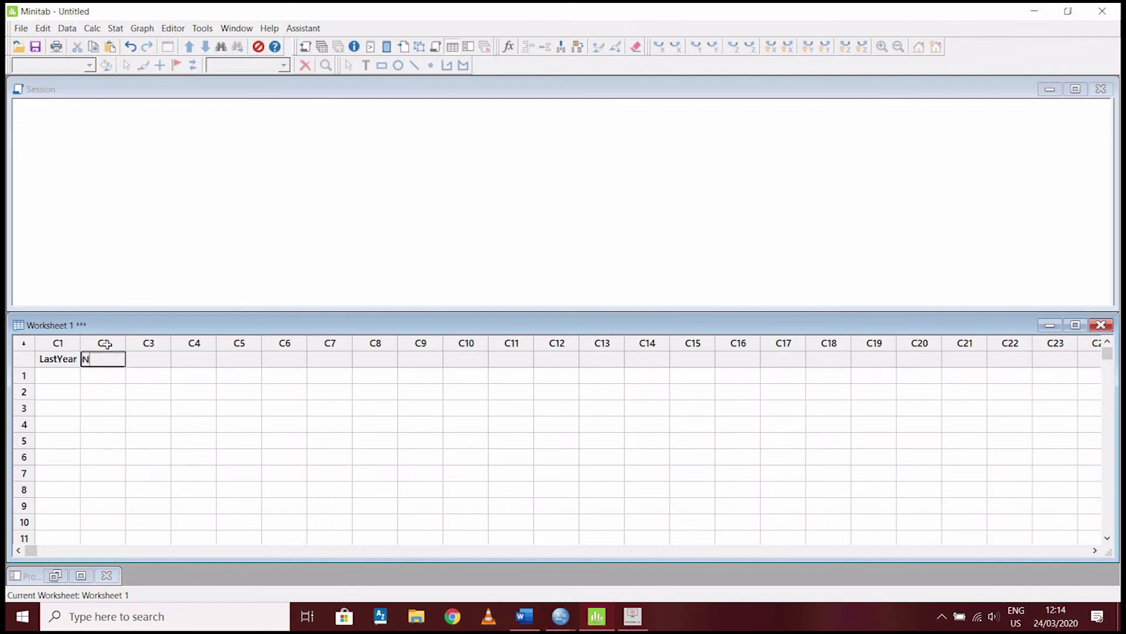
{"action": "type", "text": "extYear"}
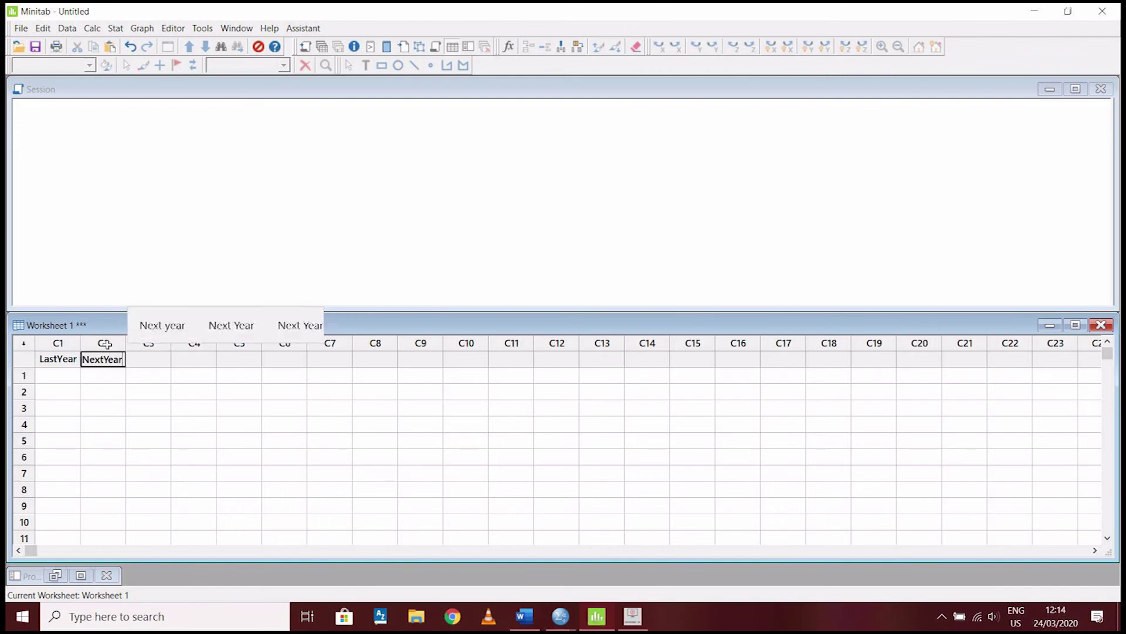
Step: Paste the copied Word table values into the LastYear and NextYear columns of the Minitab worksheet, starting at row 1
{"action": "left_click", "coordinate": [61, 375]}
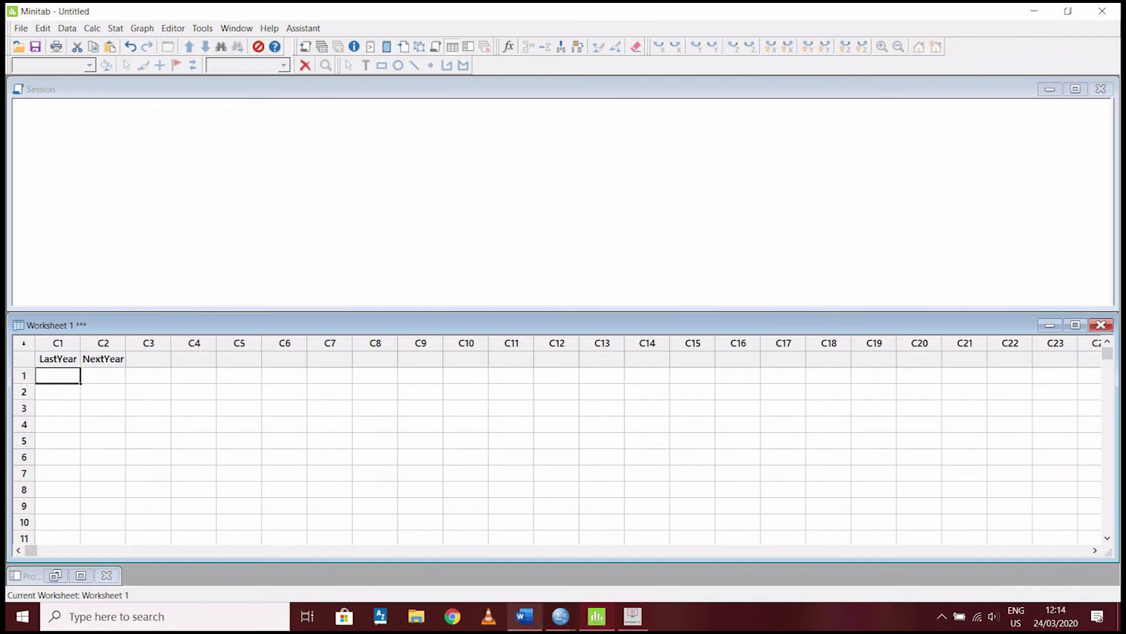
{"action": "left_click", "coordinate": [512, 621]}
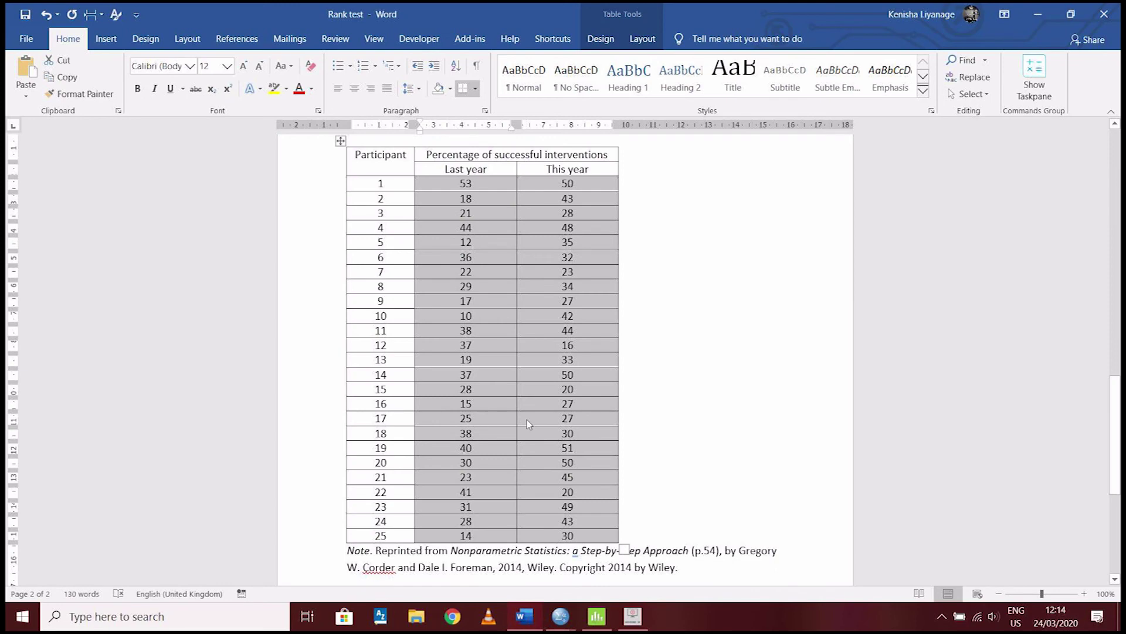
{"action": "left_click", "coordinate": [597, 616]}
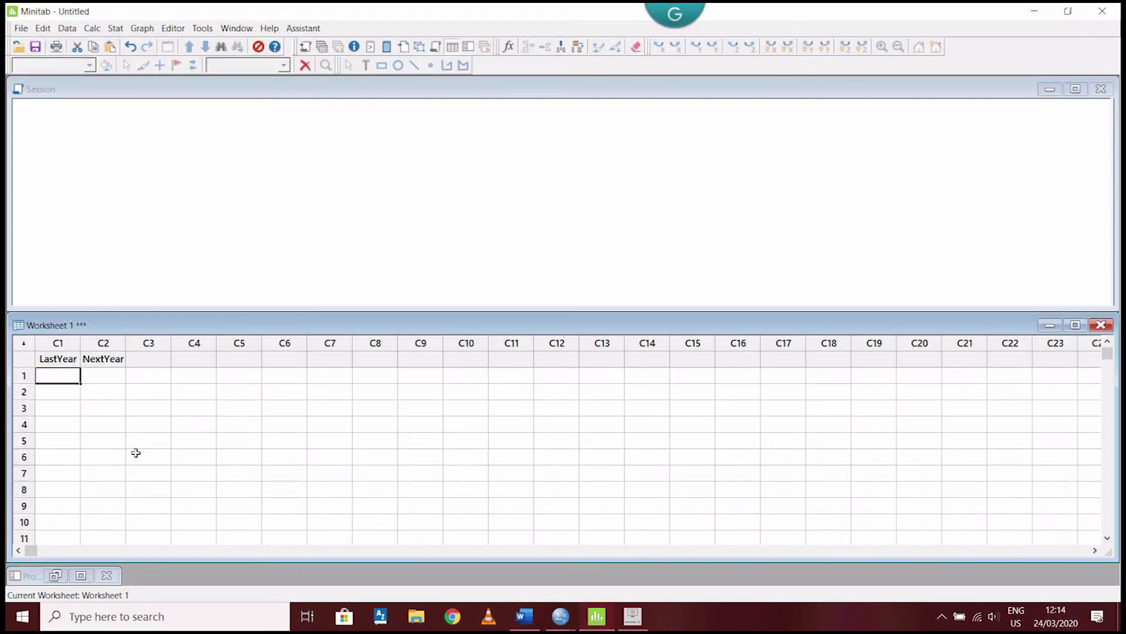
{"action": "key", "text": "ctrl+v"}
{"action": "left_click", "coordinate": [145, 362]}
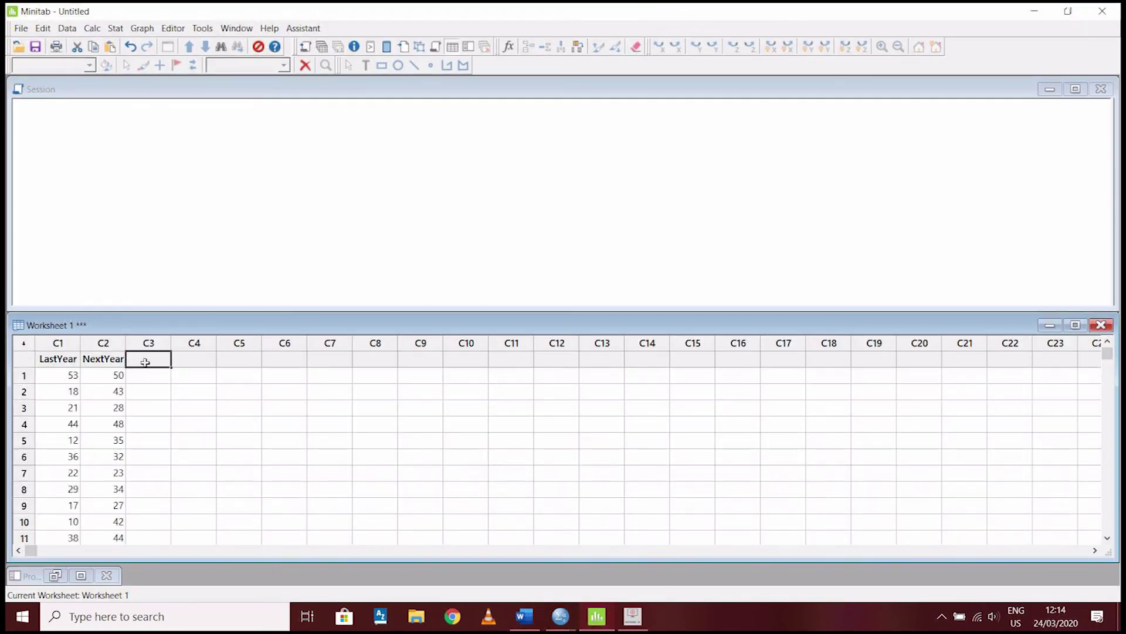
Step: Compute the pairwise differences with LastYear as first variable and NextYear as second, storing them in column C3
{"action": "left_click", "coordinate": [119, 32]}
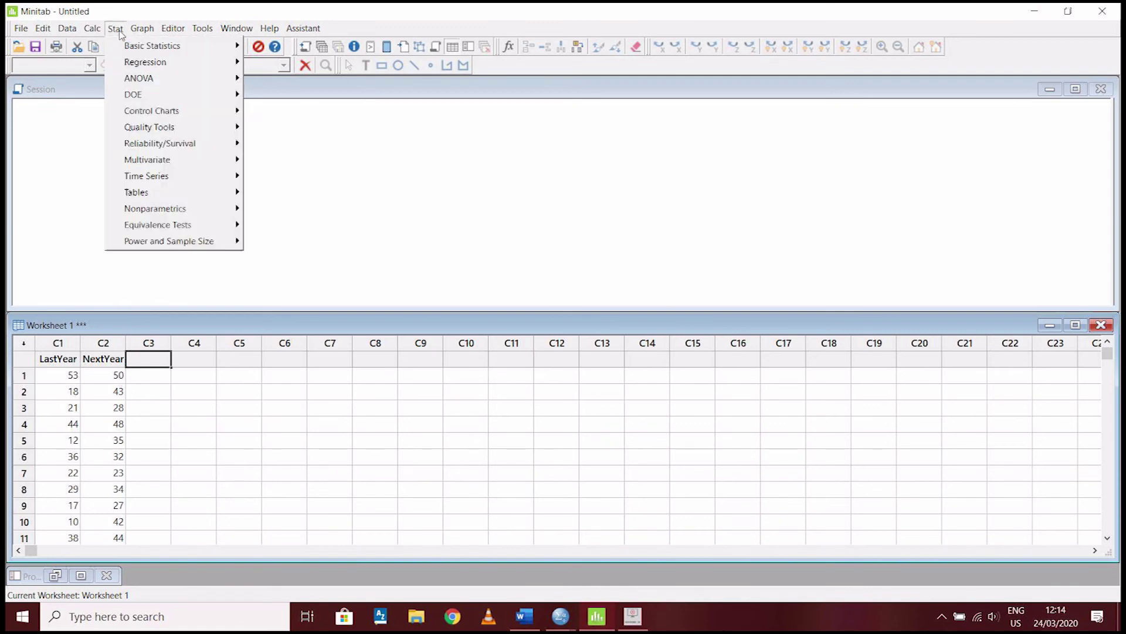
{"action": "mouse_move", "coordinate": [170, 210]}
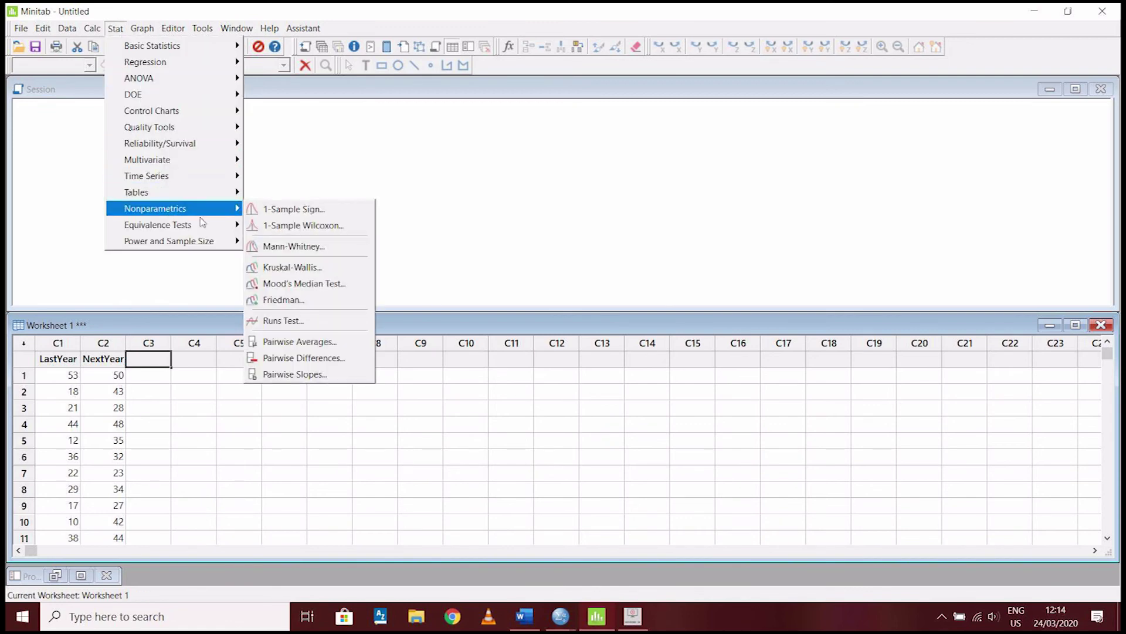
{"action": "left_click", "coordinate": [315, 359]}
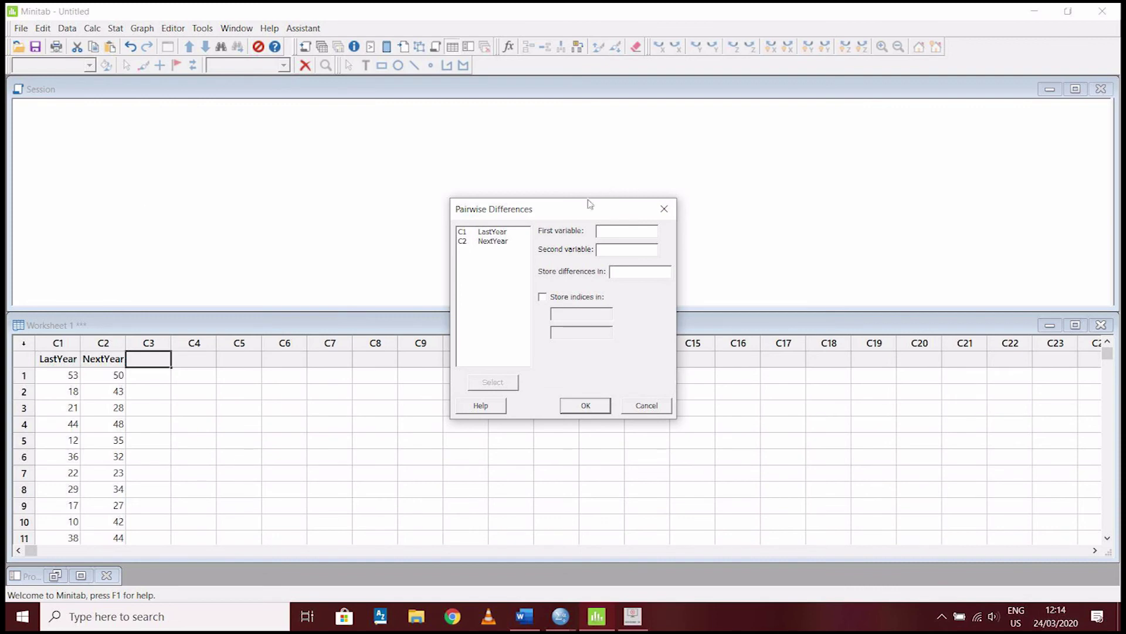
{"action": "double_click", "coordinate": [508, 233]}
{"action": "left_click", "coordinate": [507, 242]}
{"action": "double_click", "coordinate": [508, 242]}
{"action": "left_click", "coordinate": [621, 271]}
{"action": "type", "text": "C3"}
{"action": "key", "text": "Return"}
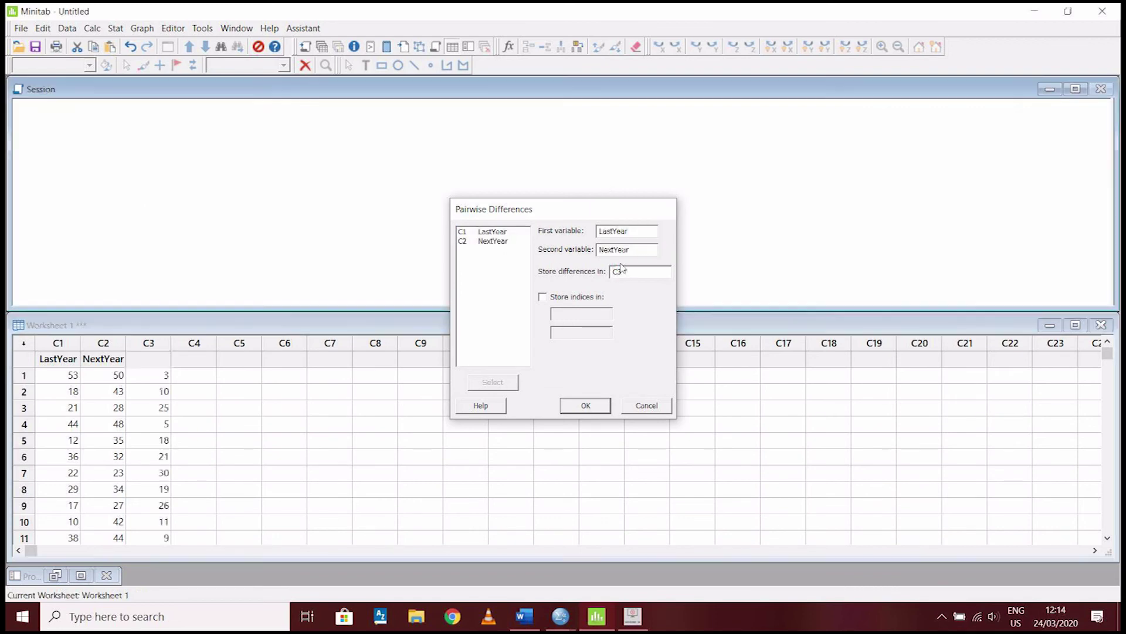
Step: Name worksheet column C3 Diff
{"action": "left_click", "coordinate": [154, 358]}
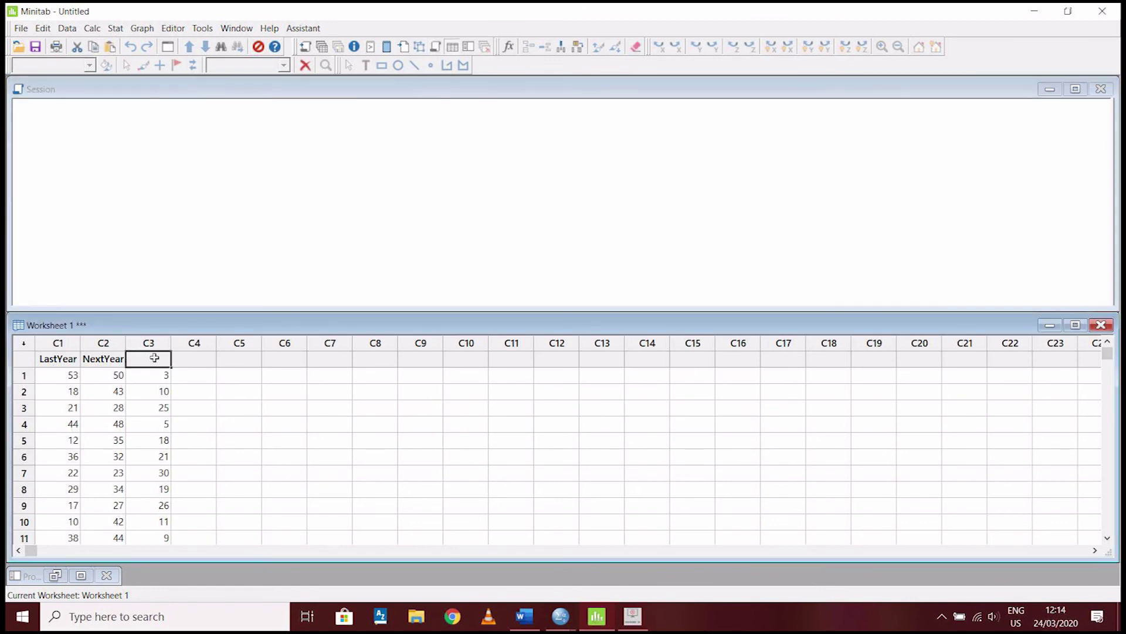
{"action": "type", "text": "Diff"}
{"action": "key", "text": "Return"}
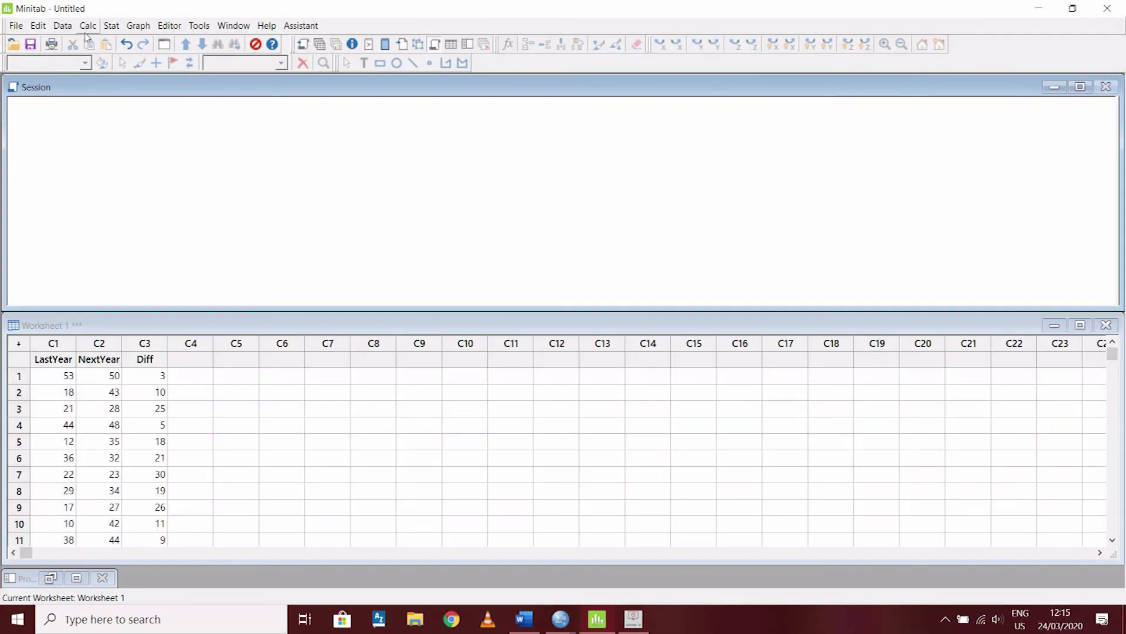
Step: Run a 1-Sample Sign test on Diff with a test median of 0.0 and the alternative not equal
{"action": "left_click", "coordinate": [114, 26]}
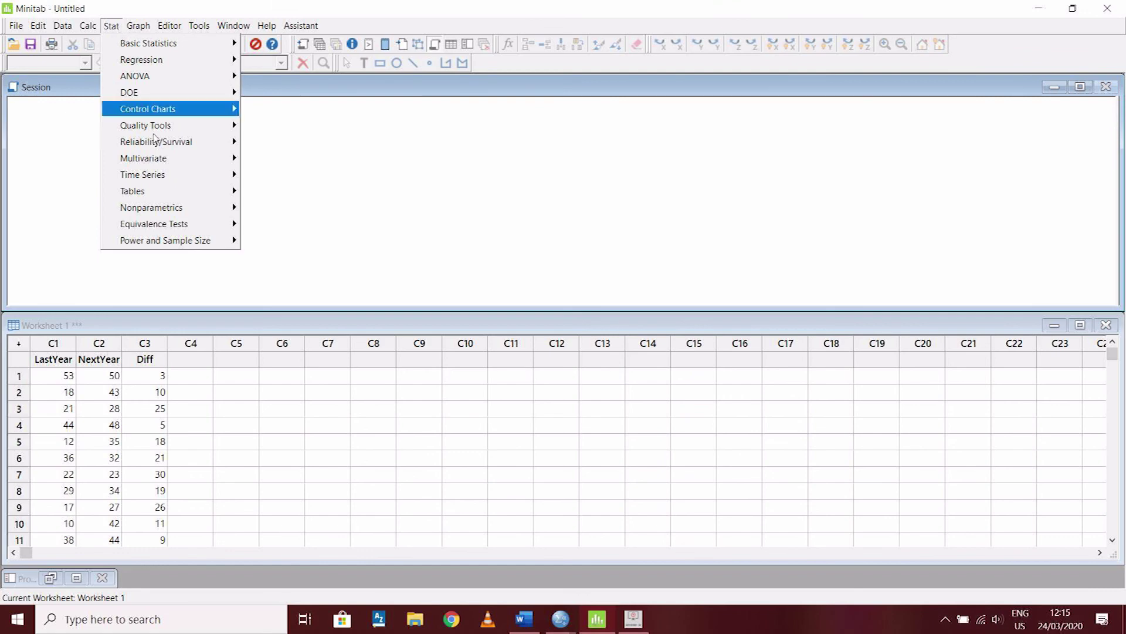
{"action": "mouse_move", "coordinate": [175, 210]}
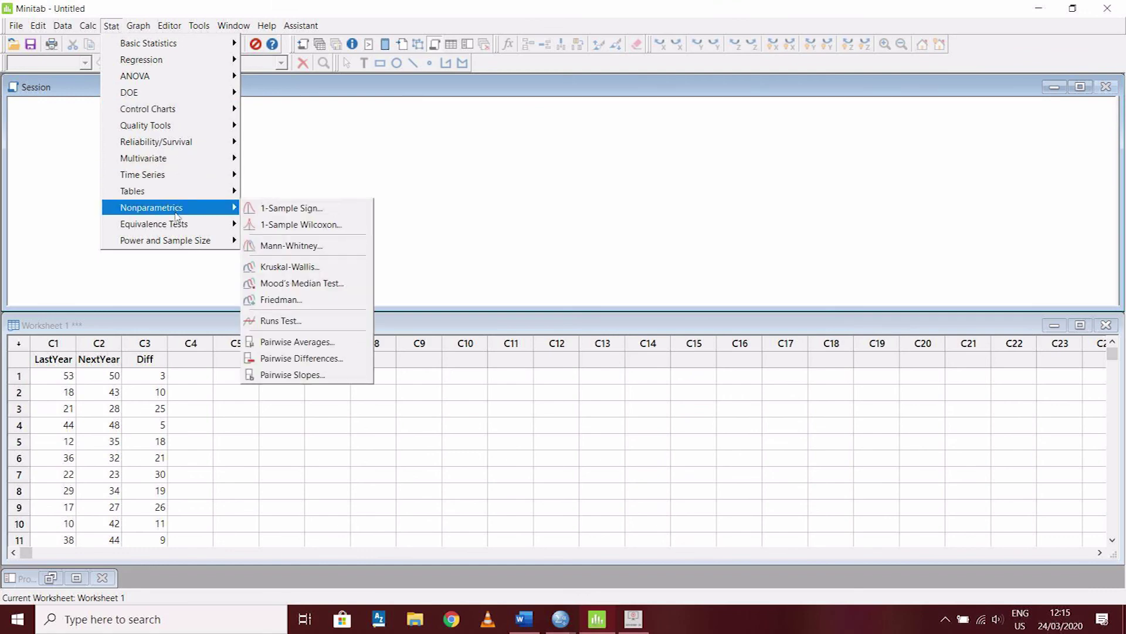
{"action": "left_click", "coordinate": [279, 209]}
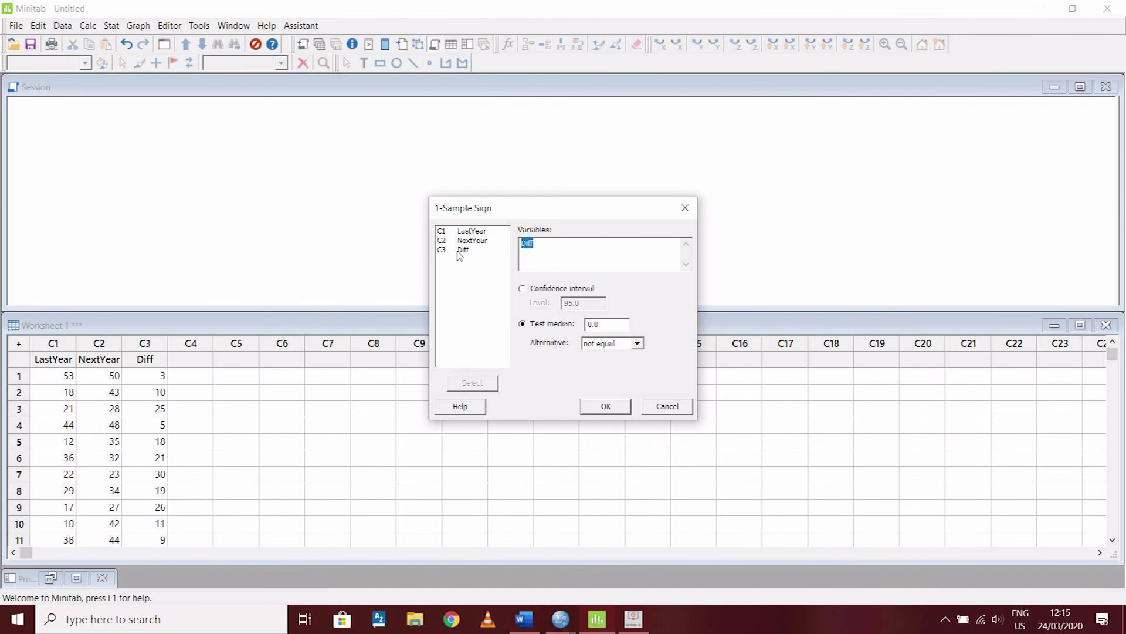
{"action": "left_click", "coordinate": [546, 252]}
{"action": "left_click", "coordinate": [606, 408]}
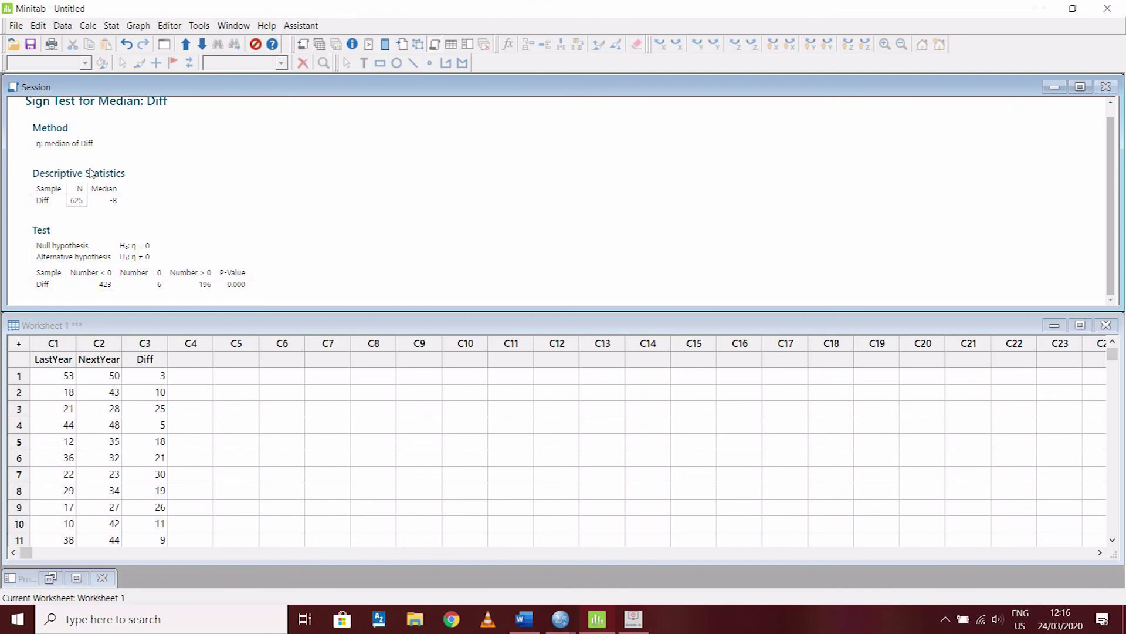
Step: Run a 1-Sample Wilcoxon test on Diff with a test median of 0.0 and the alternative not equal
{"action": "left_click", "coordinate": [112, 26]}
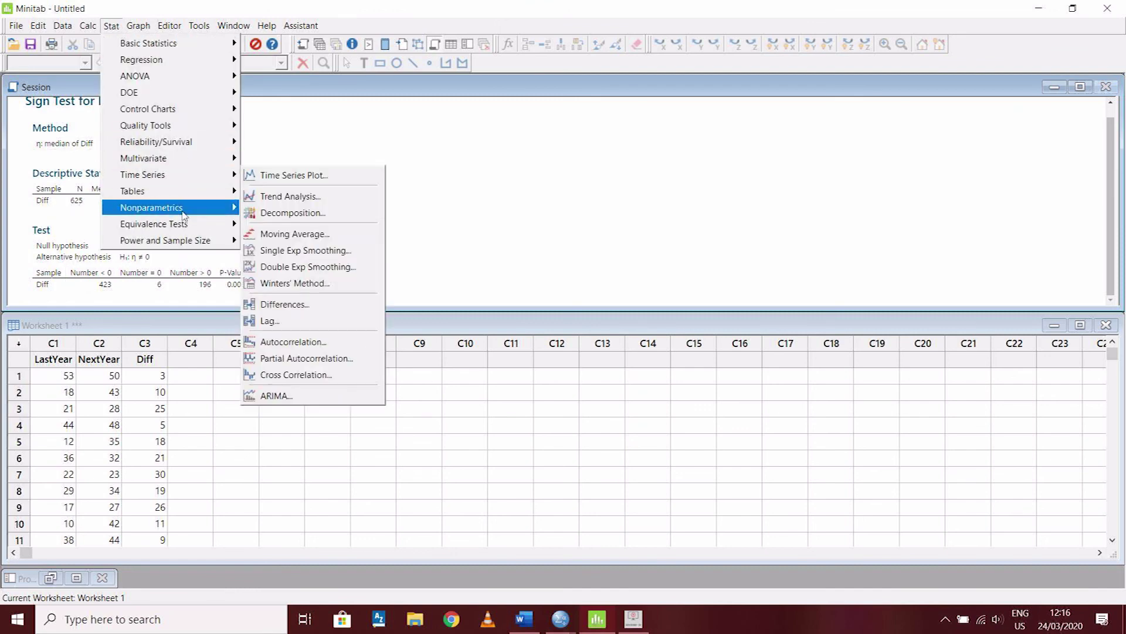
{"action": "mouse_move", "coordinate": [183, 213]}
{"action": "left_click", "coordinate": [296, 224]}
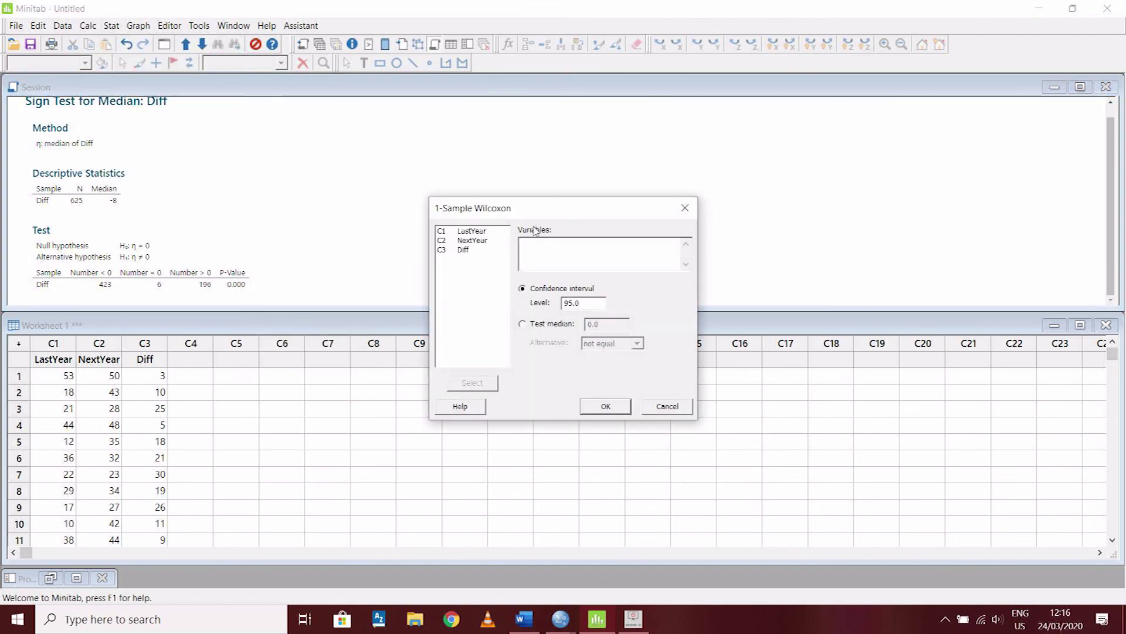
{"action": "double_click", "coordinate": [463, 250]}
{"action": "left_click", "coordinate": [553, 323]}
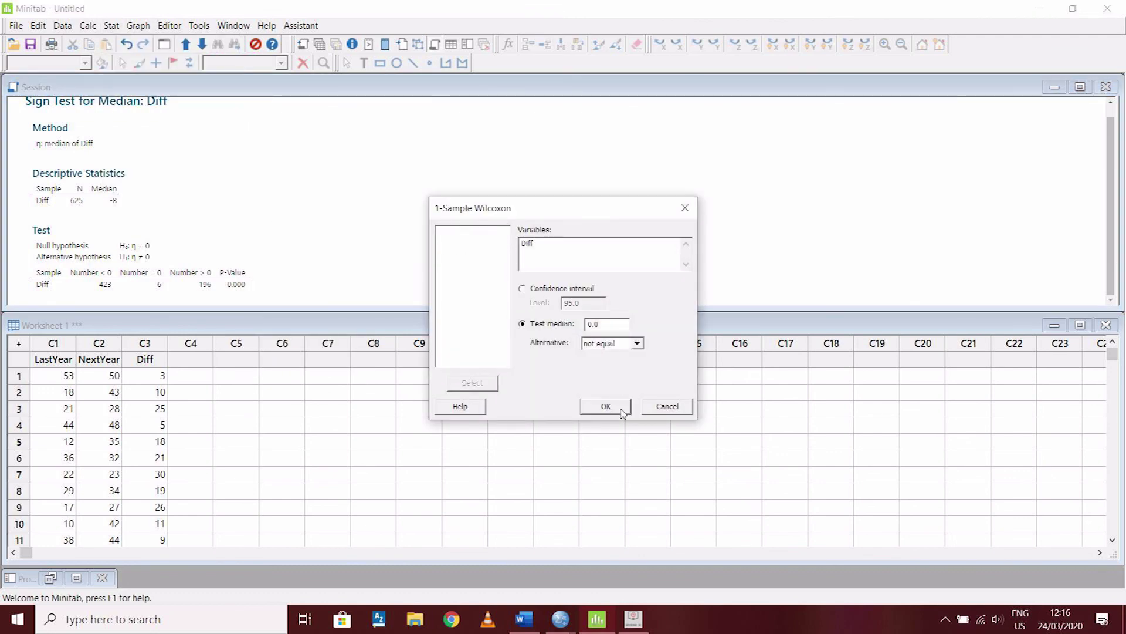
{"action": "left_click", "coordinate": [622, 409]}
{"action": "scroll", "coordinate": [600, 296], "scroll_direction": "down", "scroll_amount": 1}
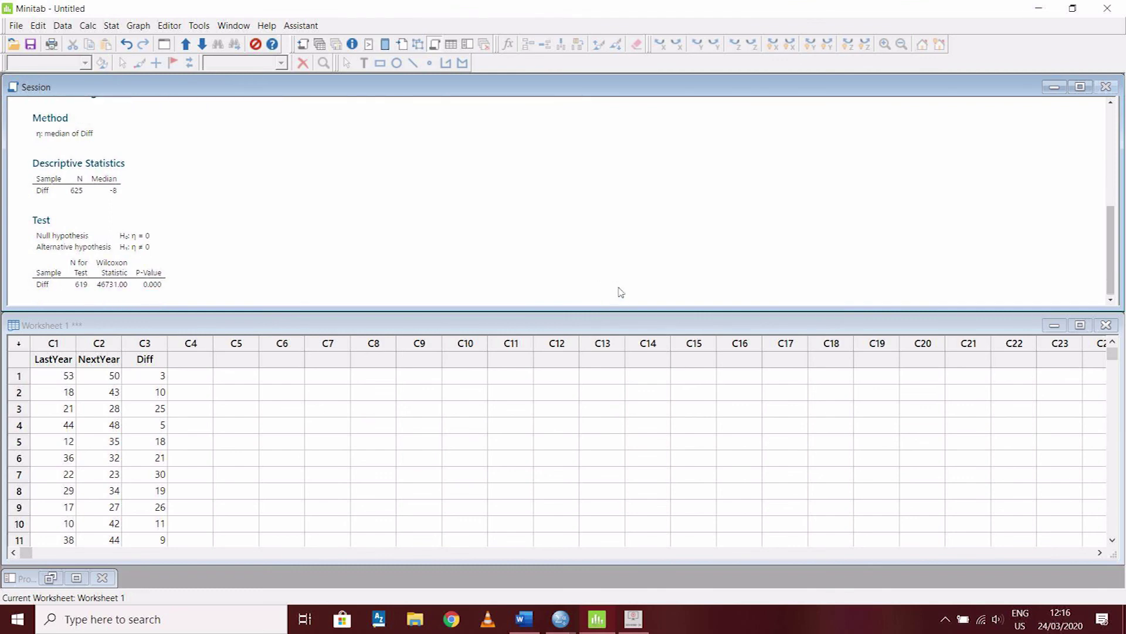